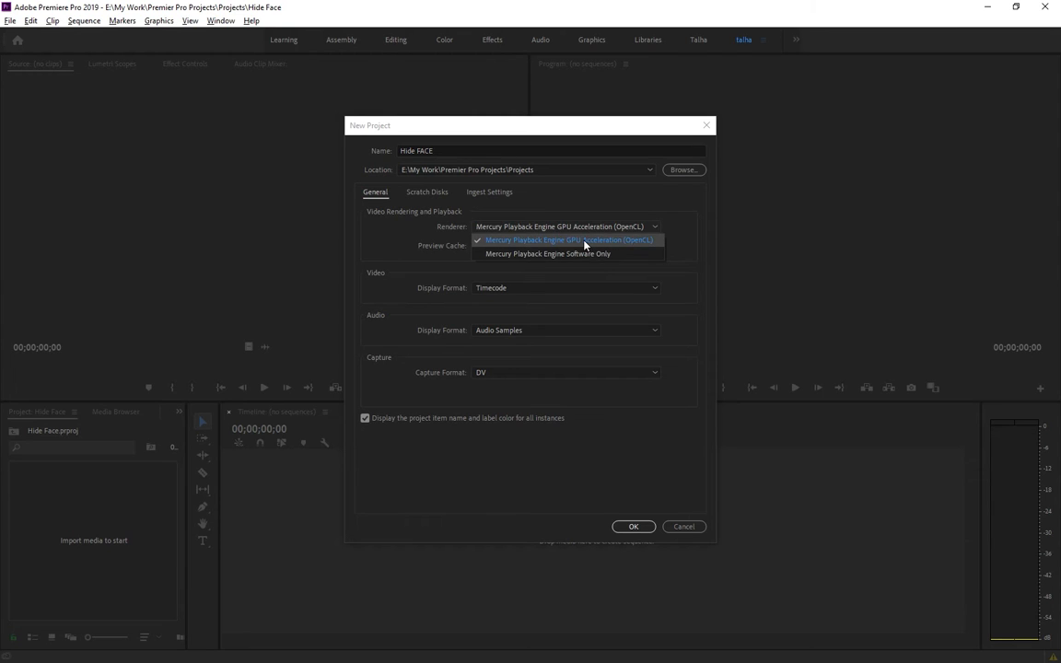
# - Set the new project's renderer to Mercury Playback Engine GPU Acceleration (OpenCL)
pyautogui.click(582, 239)
pyautogui.click(584, 226)
pyautogui.click(575, 242)
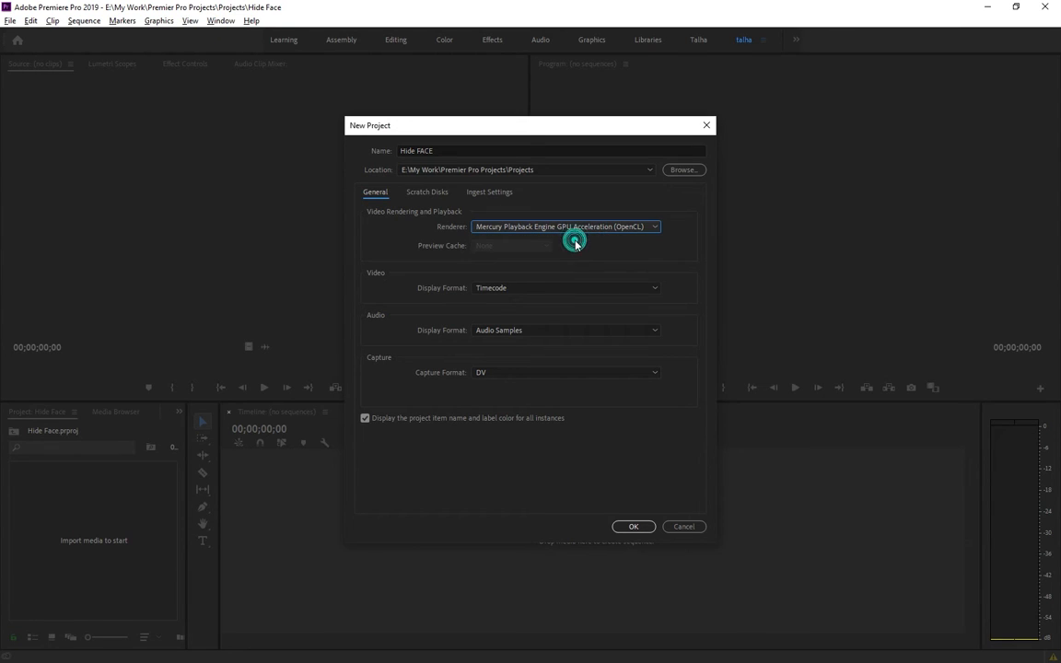
pyautogui.click(596, 228)
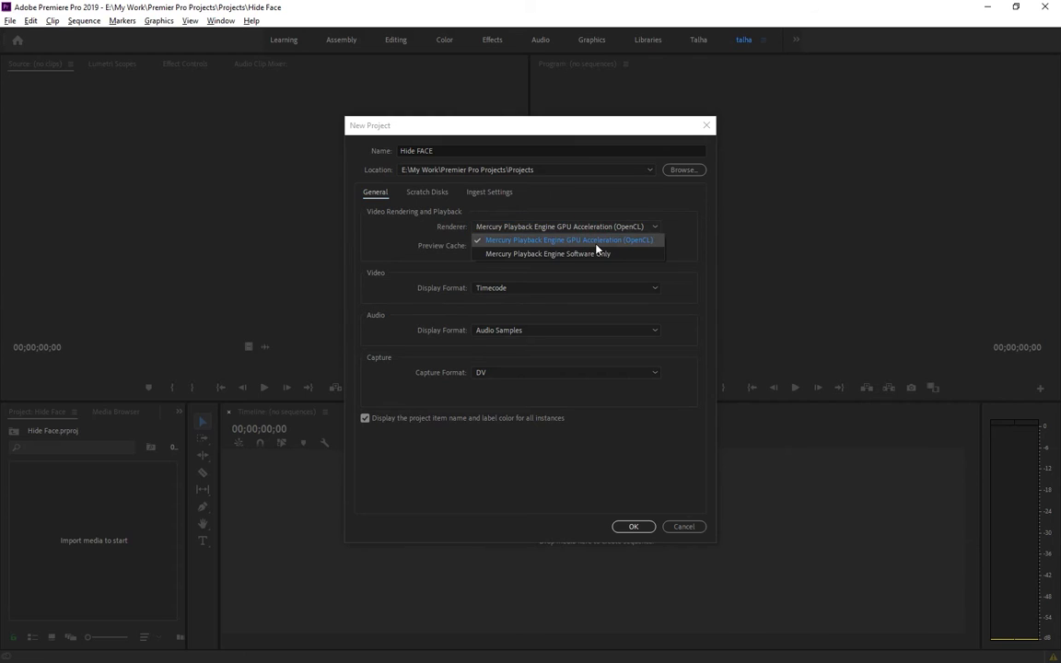
pyautogui.click(590, 241)
# - Set the video display format to Timecode, audio display format to Audio Samples and capture format to DV
pyautogui.click(572, 288)
pyautogui.click(512, 301)
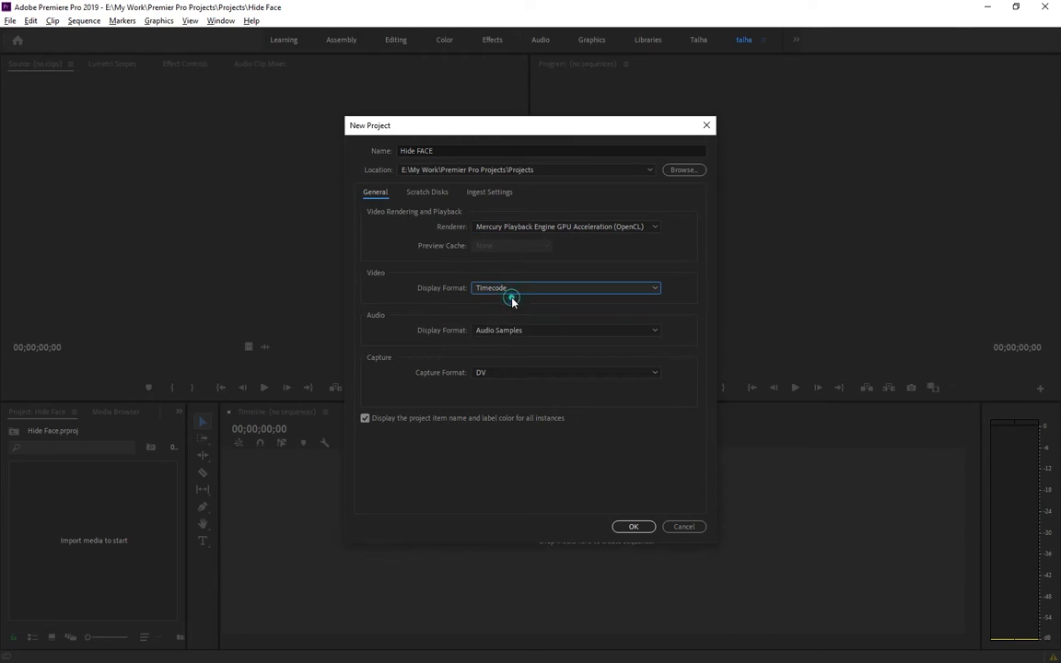
pyautogui.click(514, 330)
pyautogui.click(512, 342)
pyautogui.click(505, 372)
pyautogui.click(511, 382)
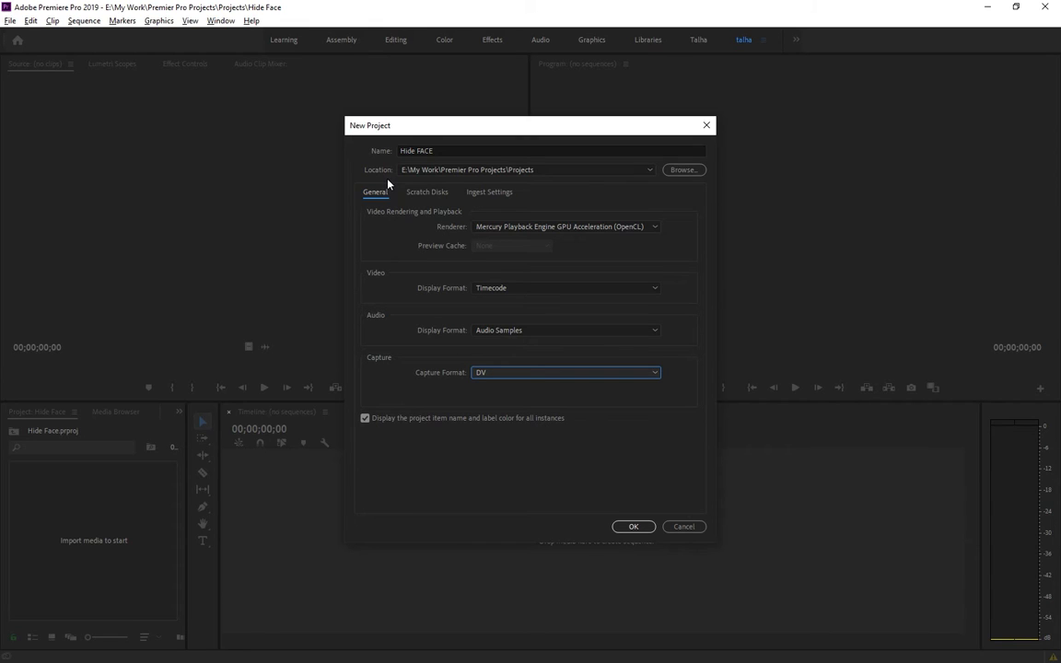
# - Create the project Hide FACE in E:\My Work\Premier Pro Projects\Projects, overwriting the existing project of that name
pyautogui.click(687, 171)
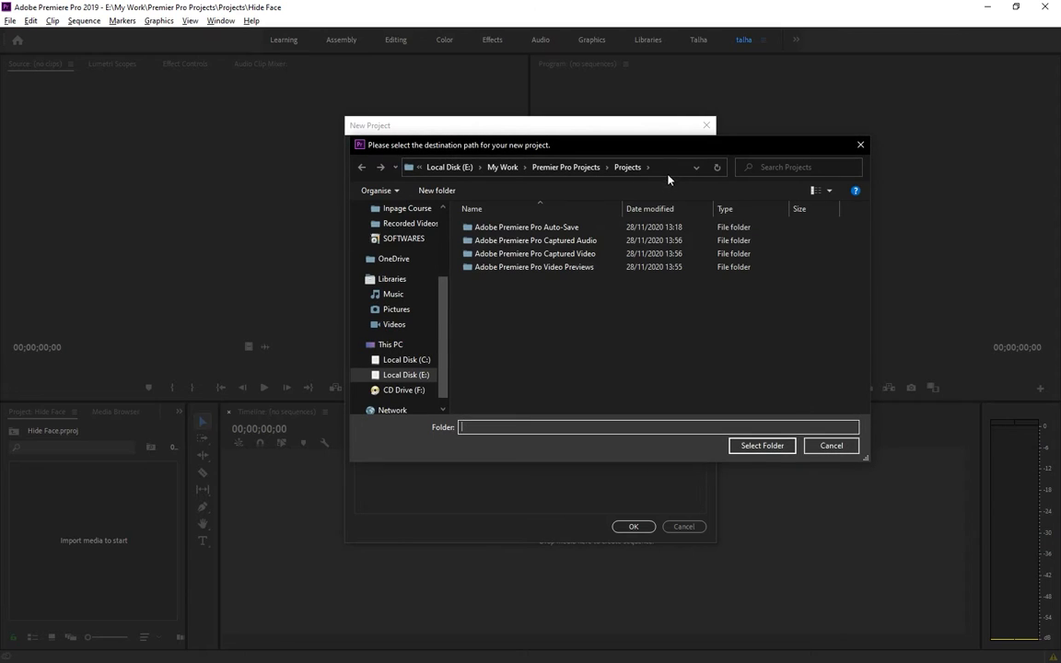
pyautogui.click(812, 446)
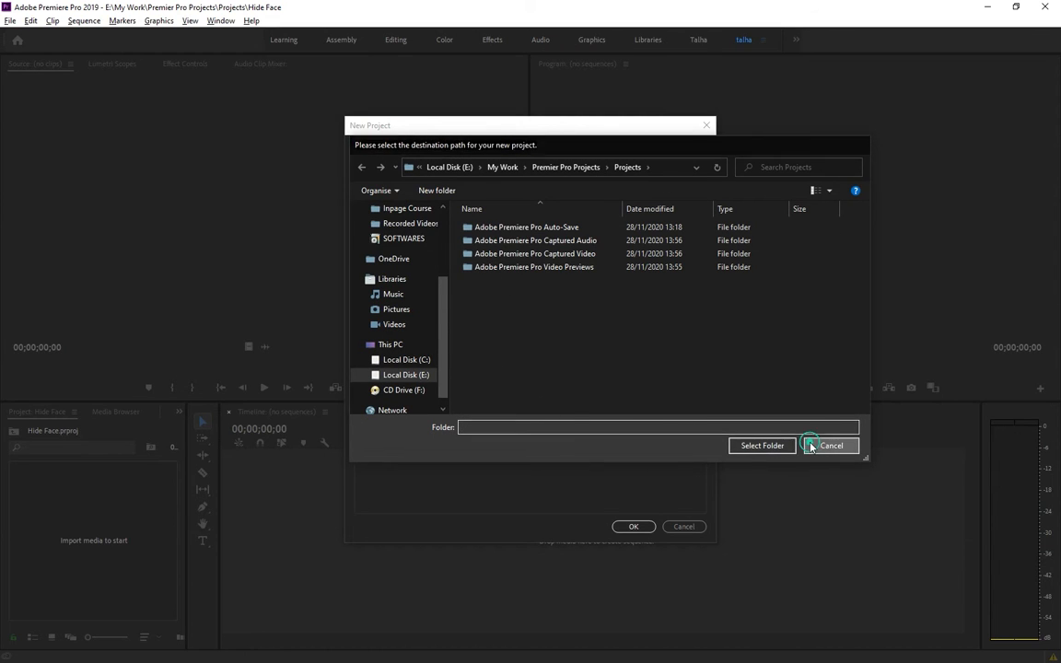
pyautogui.click(634, 527)
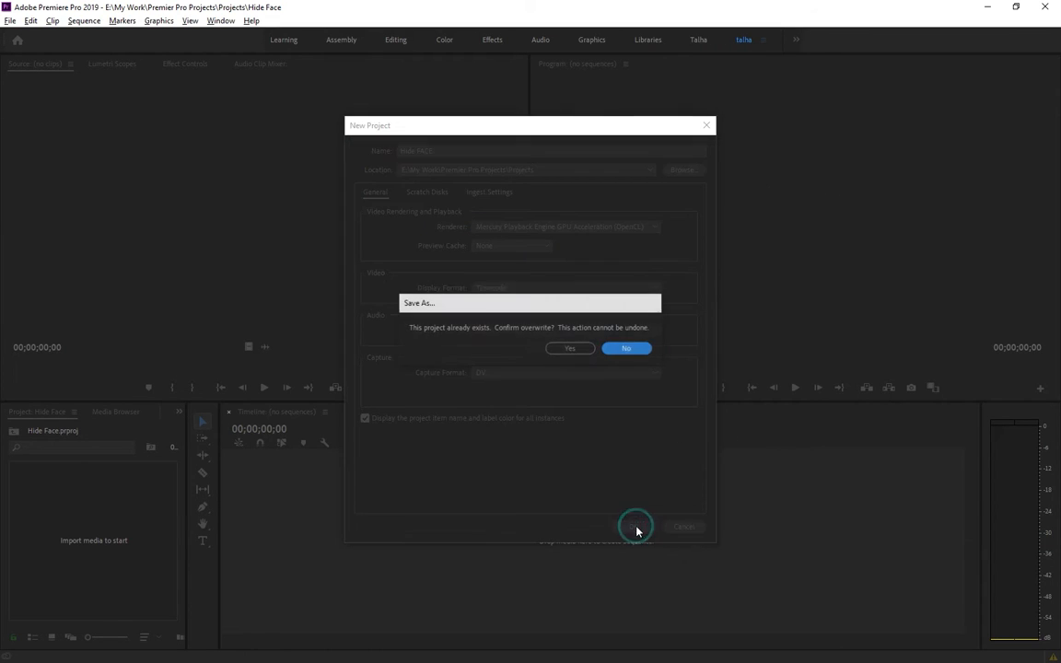
pyautogui.click(564, 350)
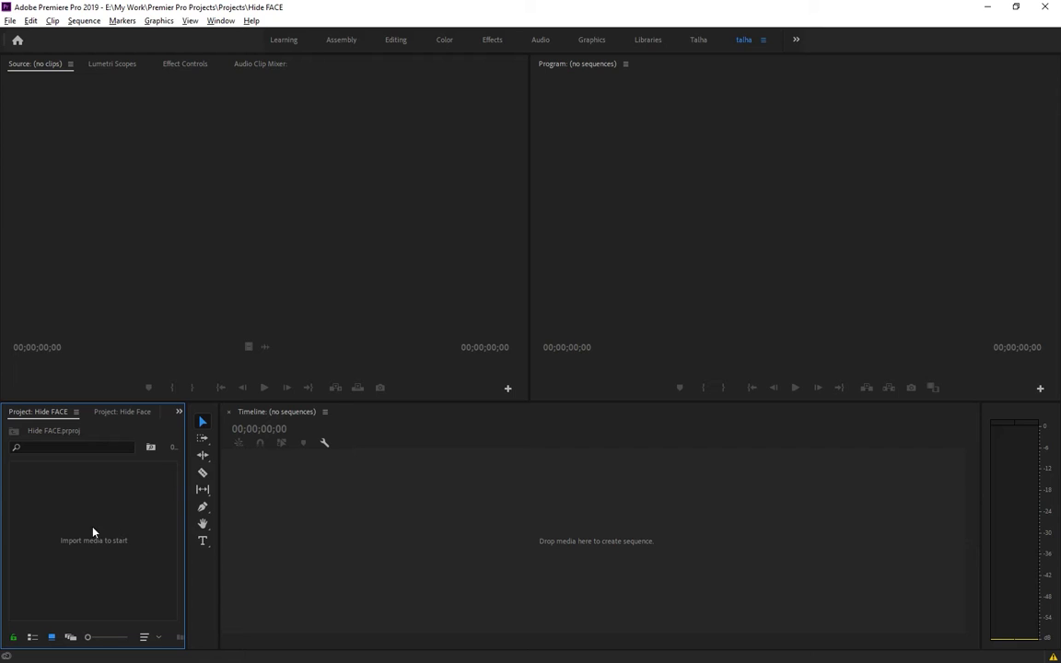
# - Import the video production ID-4765223 from the Desktop into the project
pyautogui.rightClick(106, 494)
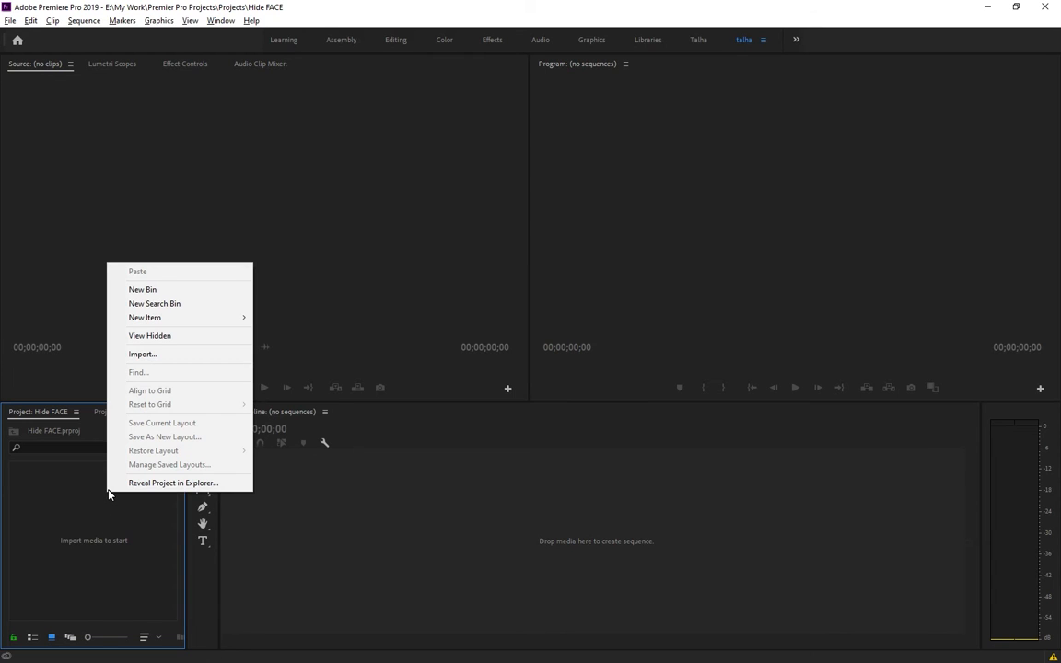
pyautogui.click(143, 354)
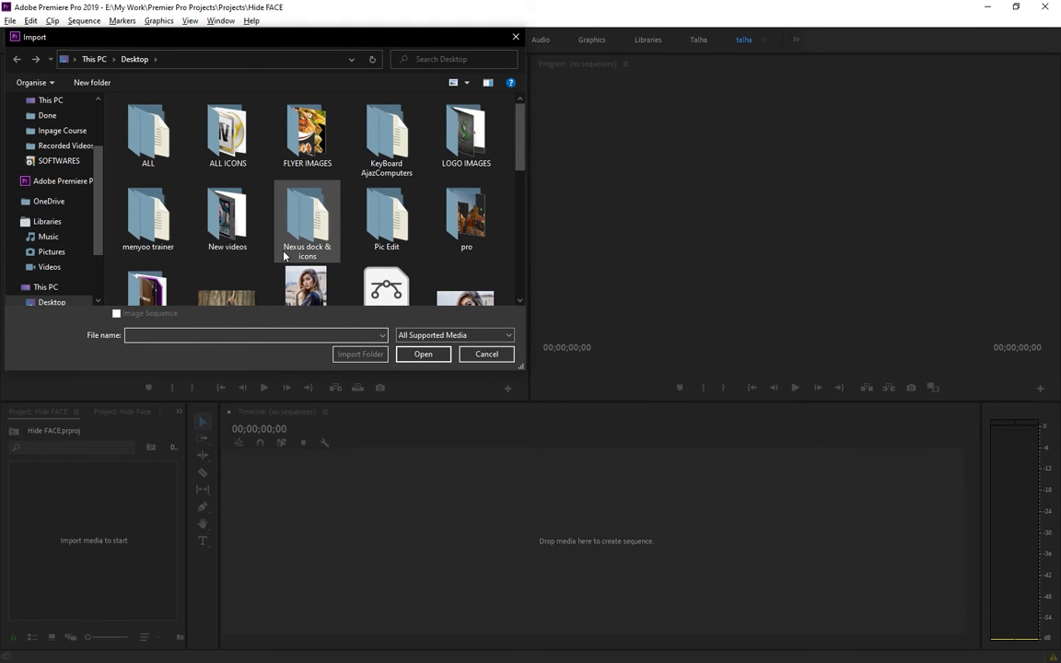
pyautogui.scroll(-5, 285, 255)
pyautogui.scroll(-1, 284, 255)
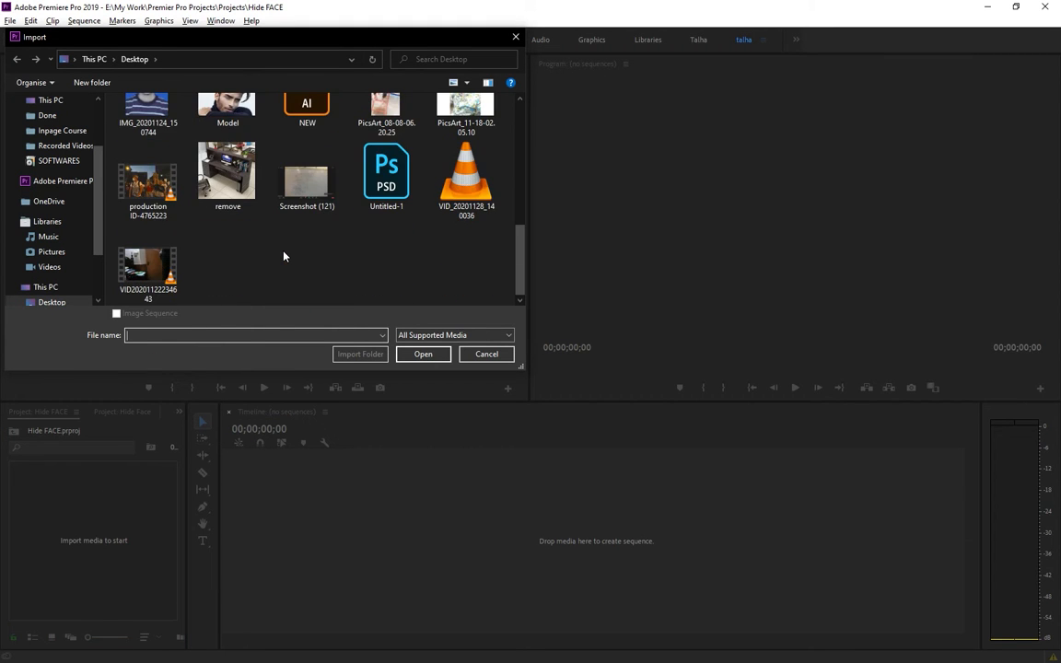
pyautogui.click(146, 204)
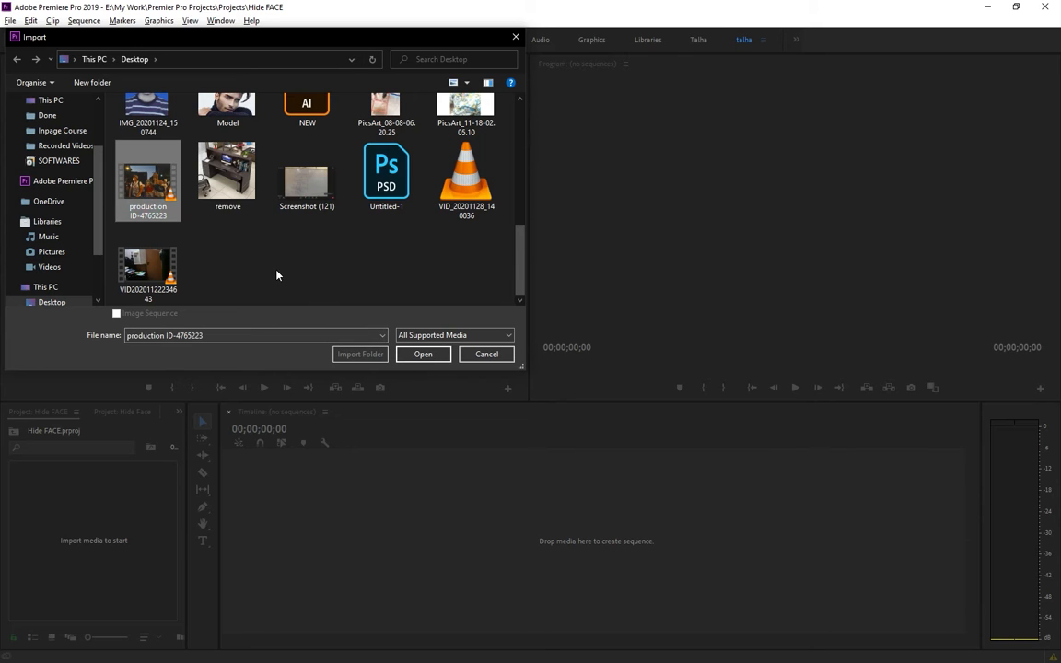
pyautogui.click(418, 354)
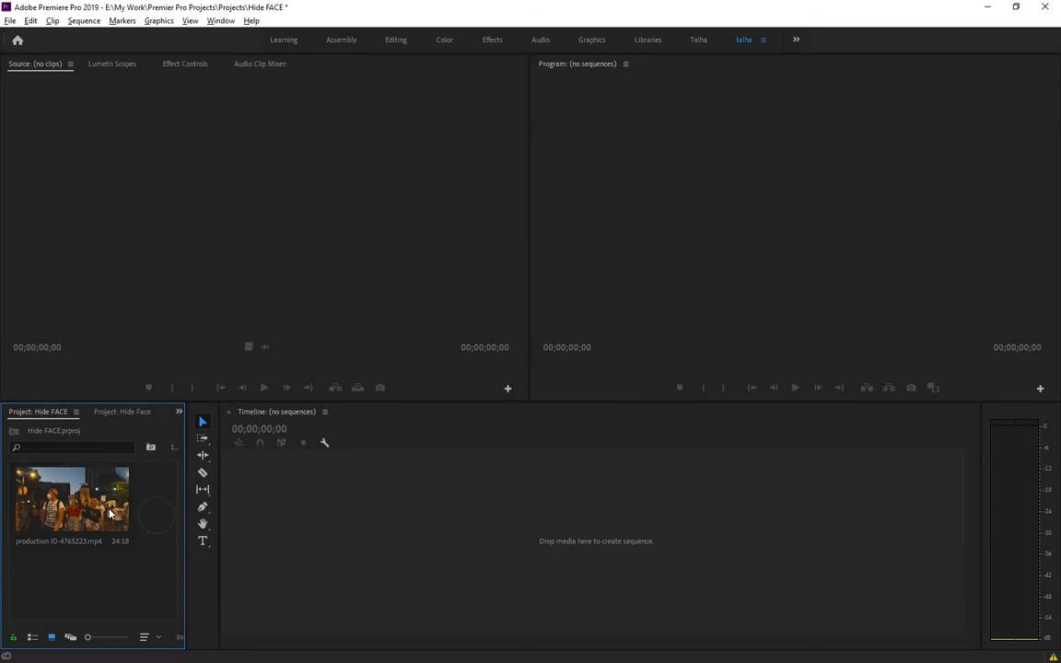
# - Load the imported clip into the Source monitor and play its first few seconds
pyautogui.doubleClick(109, 514)
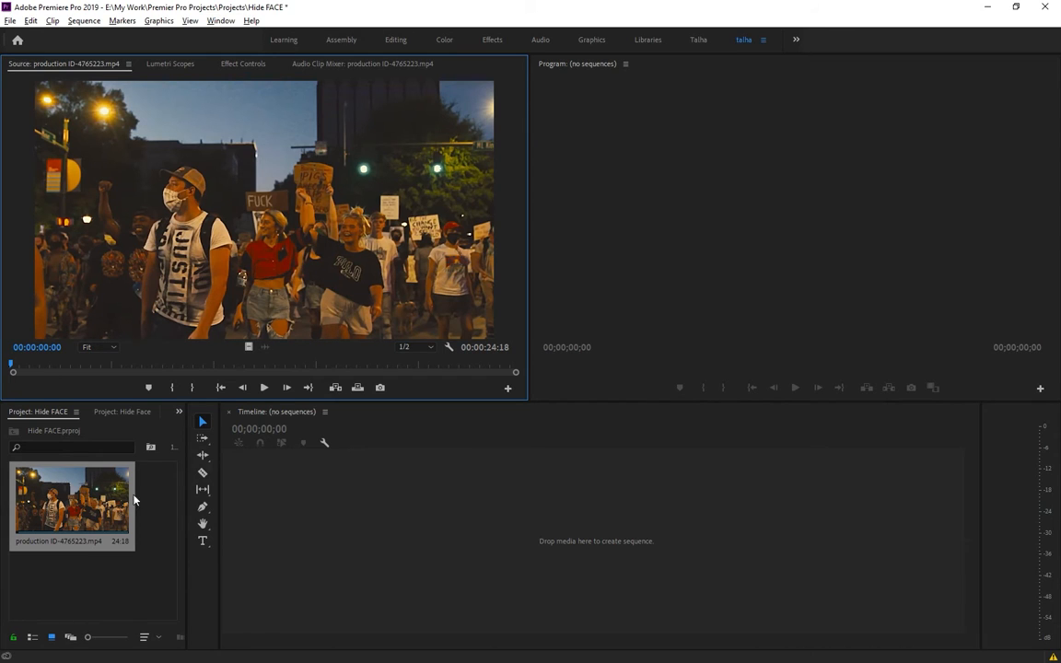
pyautogui.click(267, 389)
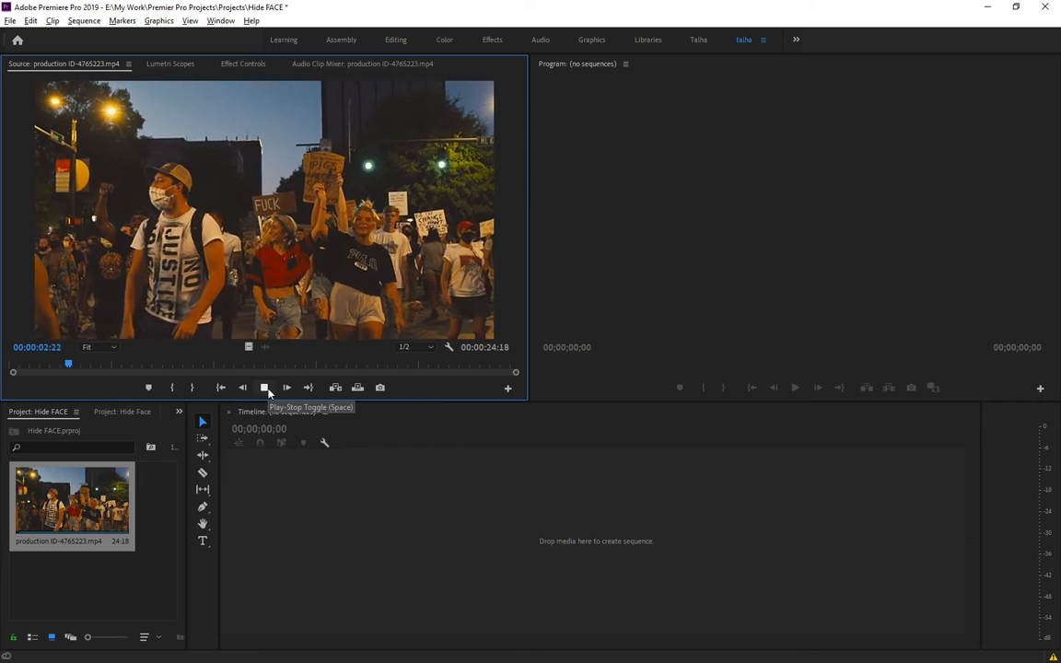
pyautogui.click(266, 389)
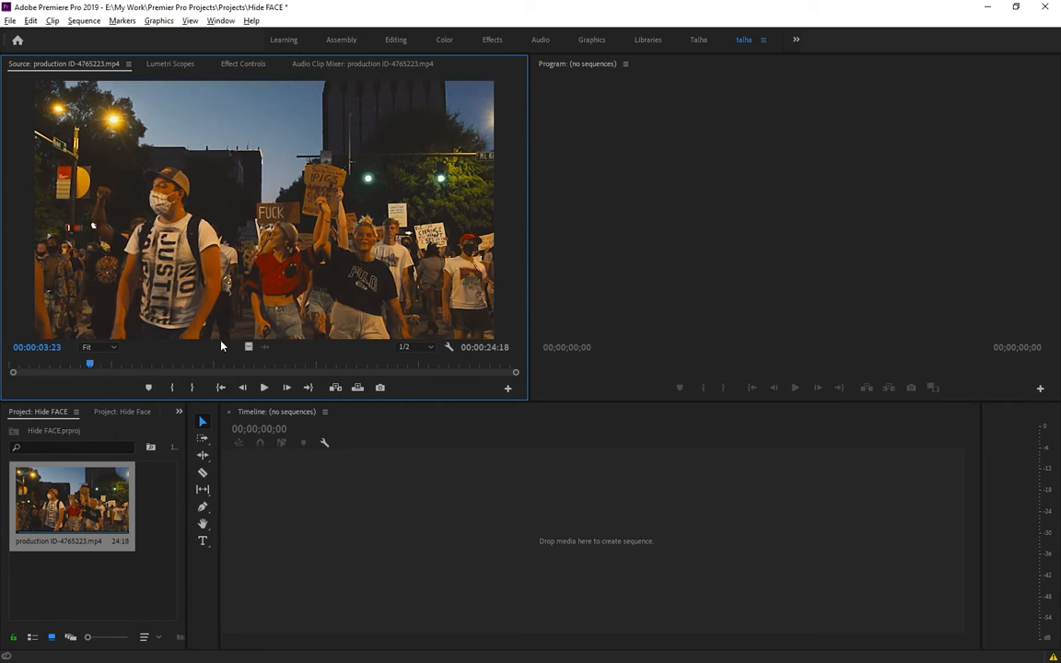
# - Mark the source clip's In point at 00:00:00:00 and its Out point at 00:00:10:12
pyautogui.moveTo(91, 365); pyautogui.dragTo(7, 368)
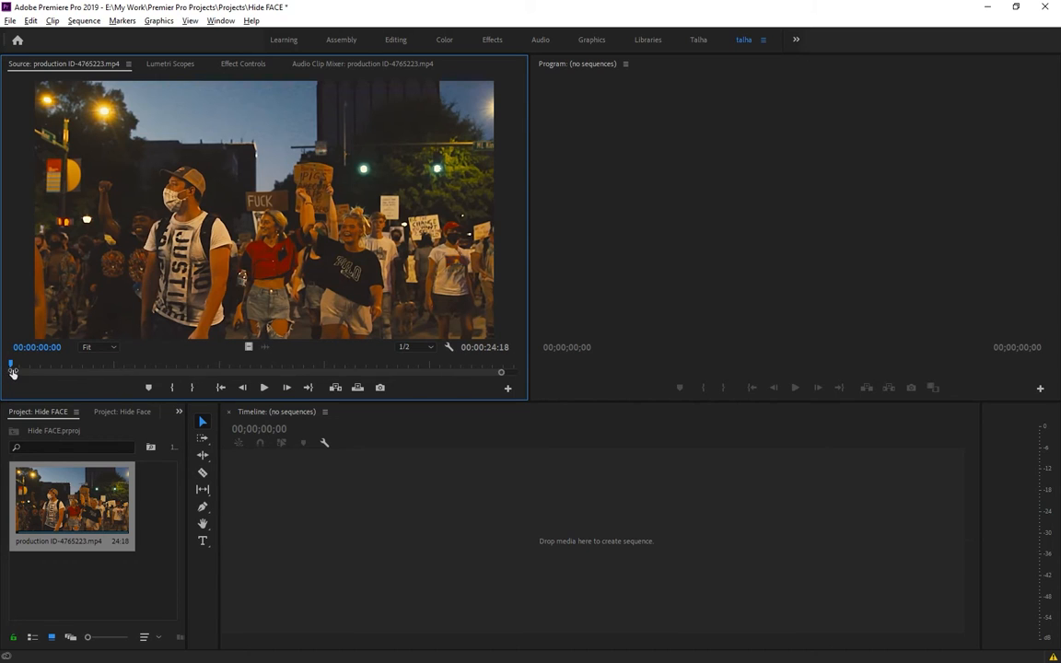
pyautogui.click(168, 389)
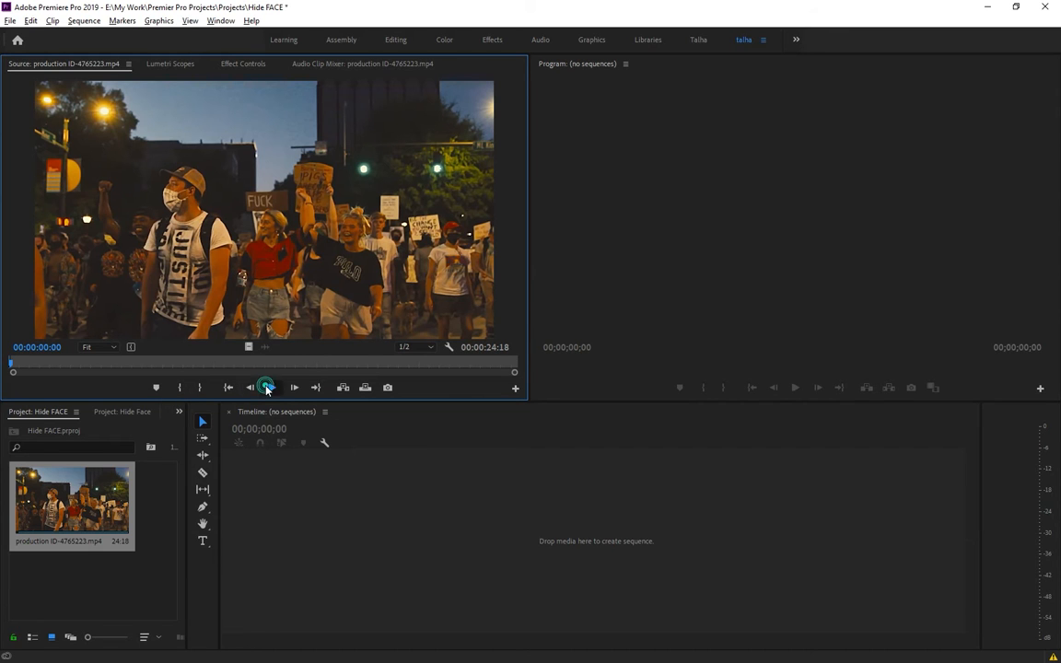
pyautogui.click(266, 386)
pyautogui.moveTo(25, 366); pyautogui.dragTo(223, 369)
pyautogui.click(199, 387)
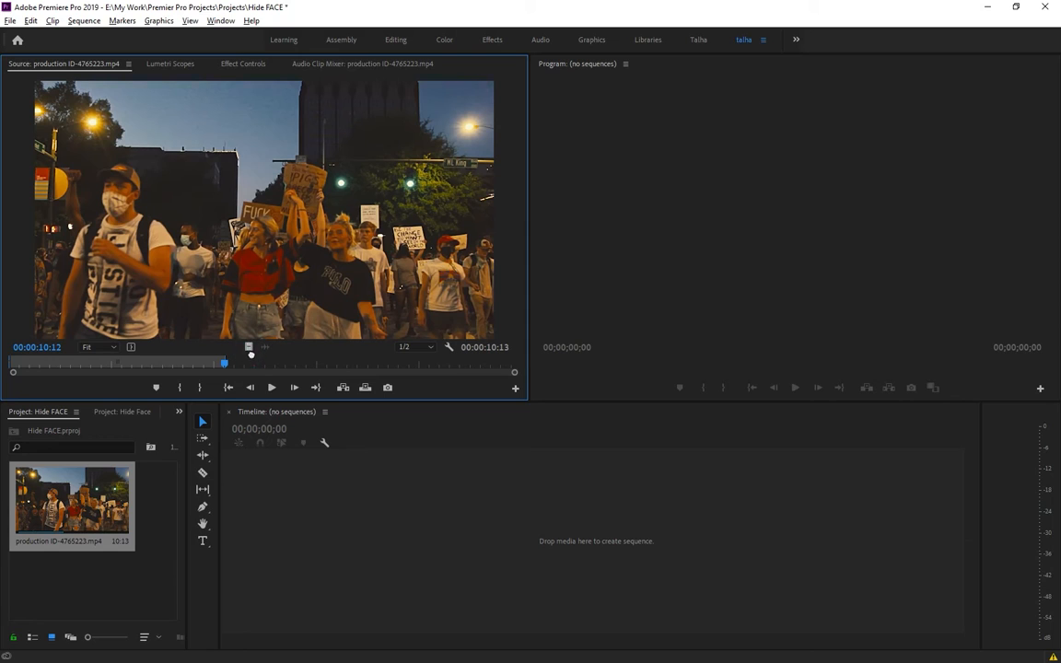
# - Create a sequence by placing the trimmed source clip in the empty timeline, and enlarge the Program monitor
pyautogui.moveTo(302, 472); pyautogui.dragTo(261, 489)
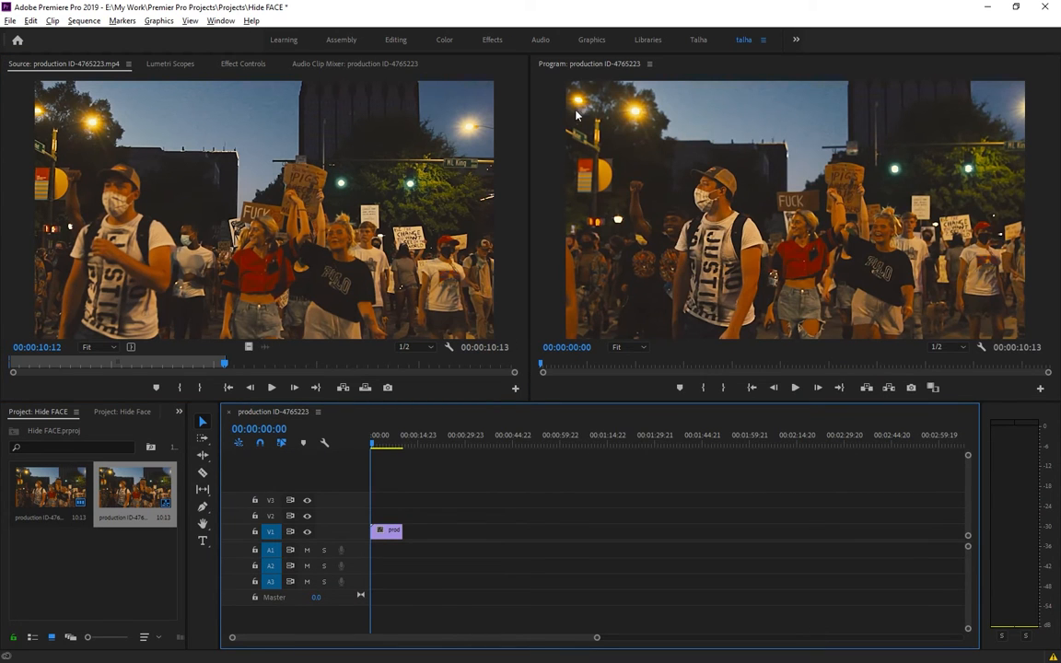
pyautogui.moveTo(531, 281); pyautogui.dragTo(297, 283)
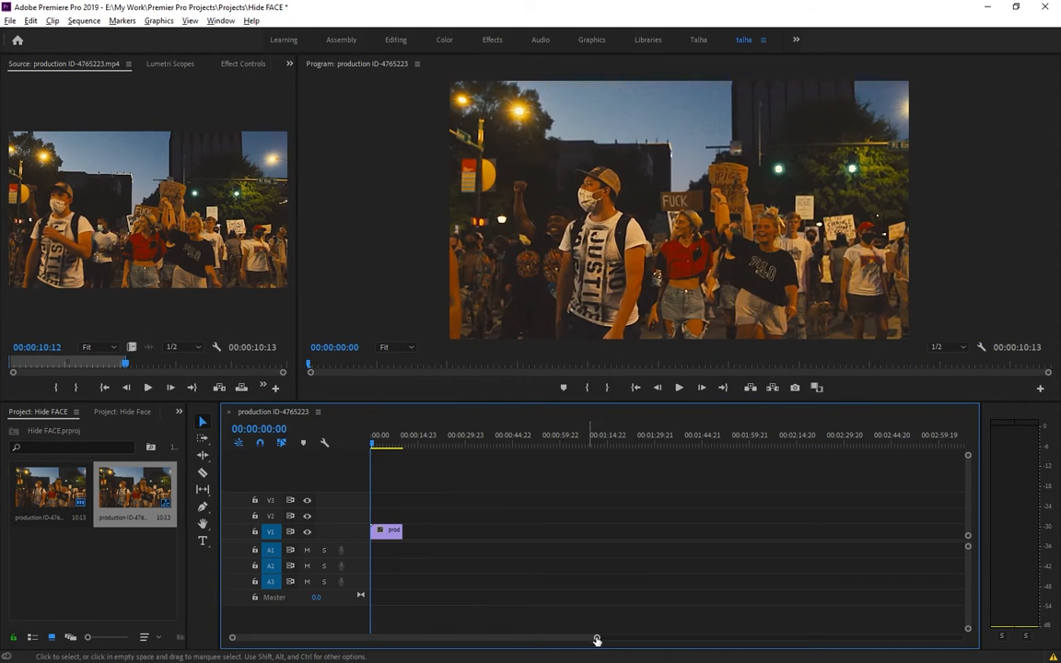
pyautogui.moveTo(597, 638); pyautogui.dragTo(459, 632)
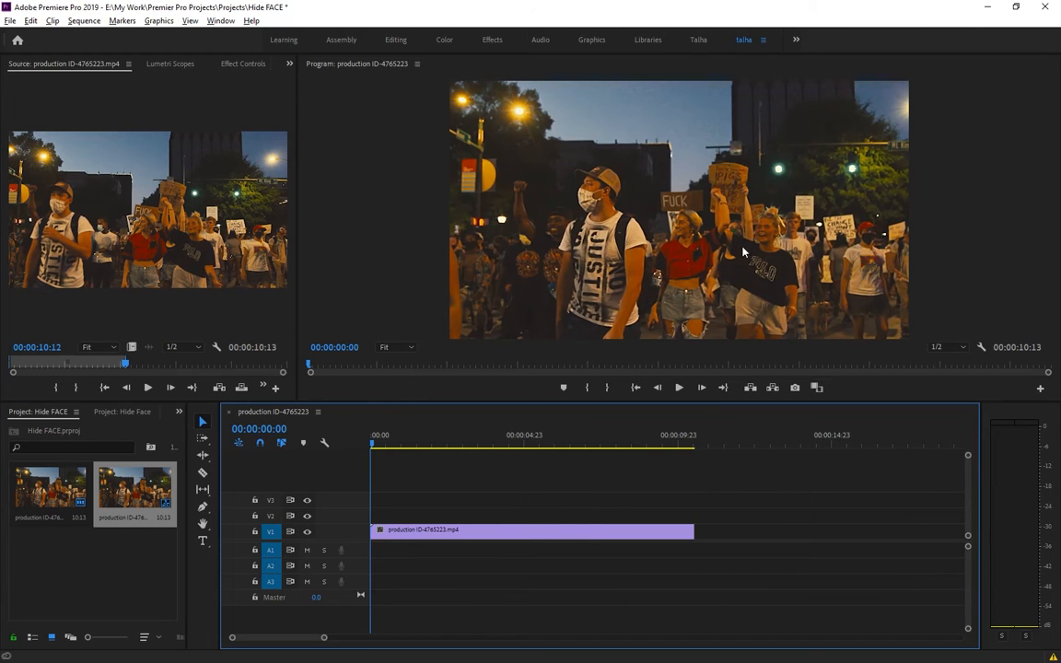
# - Show the Effects panel and dock it as a narrow full-height column beside the Program monitor
pyautogui.click(220, 20)
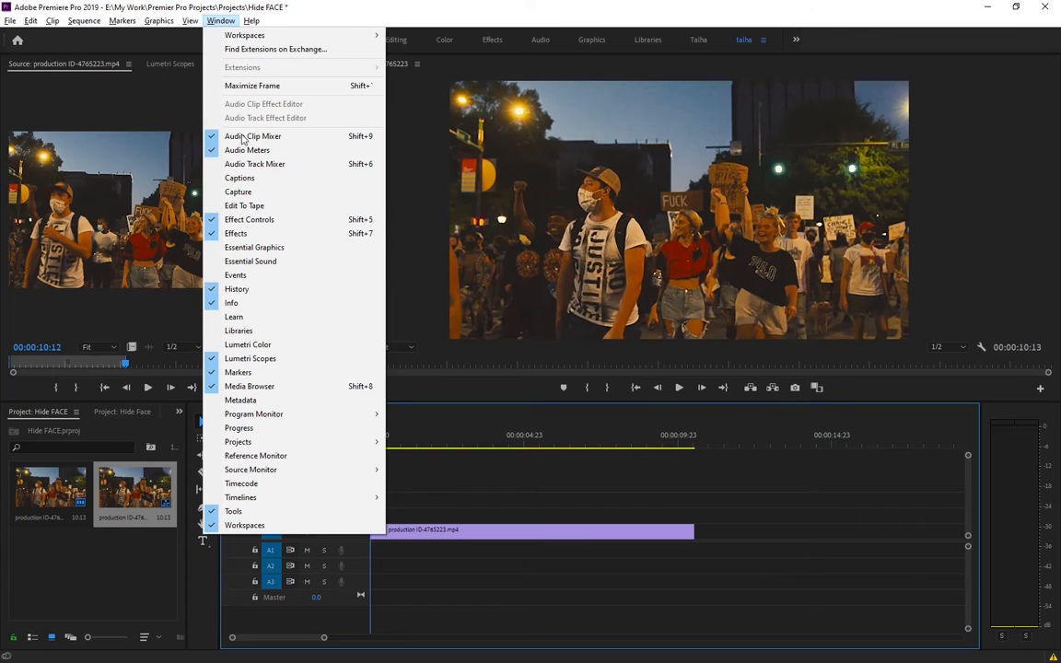
pyautogui.click(236, 233)
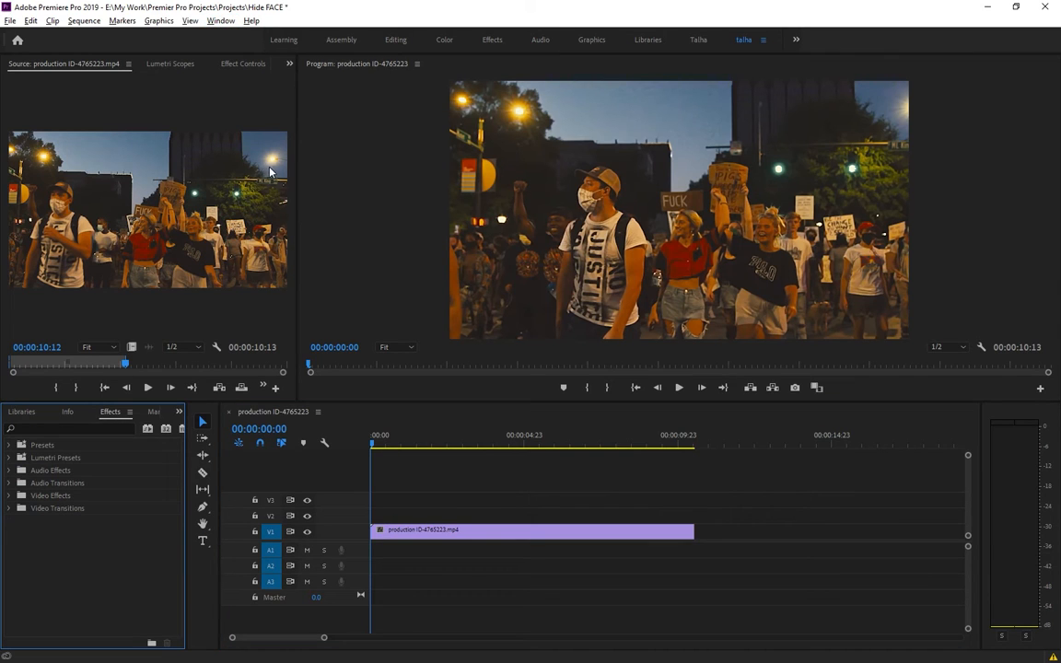
pyautogui.moveTo(114, 418); pyautogui.dragTo(5, 53)
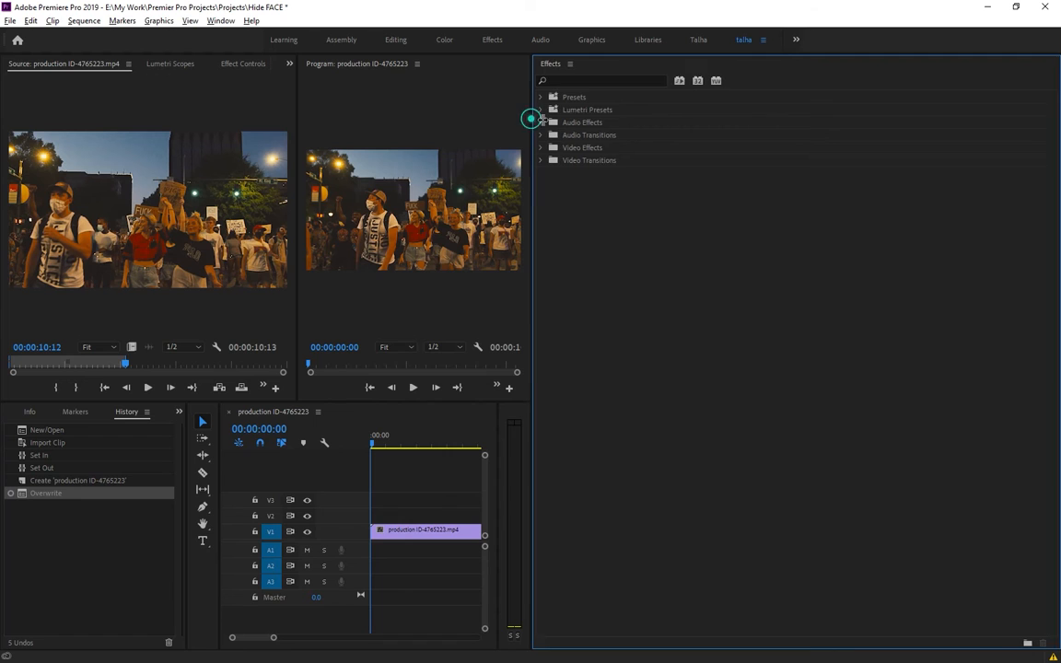
pyautogui.moveTo(531, 119); pyautogui.dragTo(936, 134)
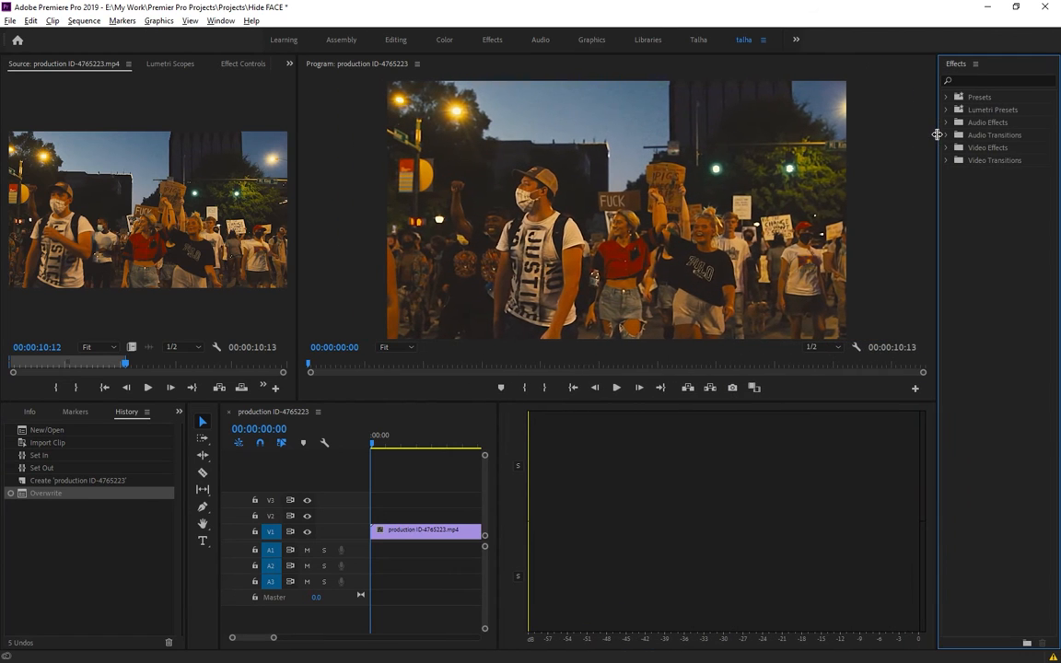
# - Search the effects for "Blur", apply Gaussian Blur to the timeline clip, and widen the timeline panel
pyautogui.click(984, 79)
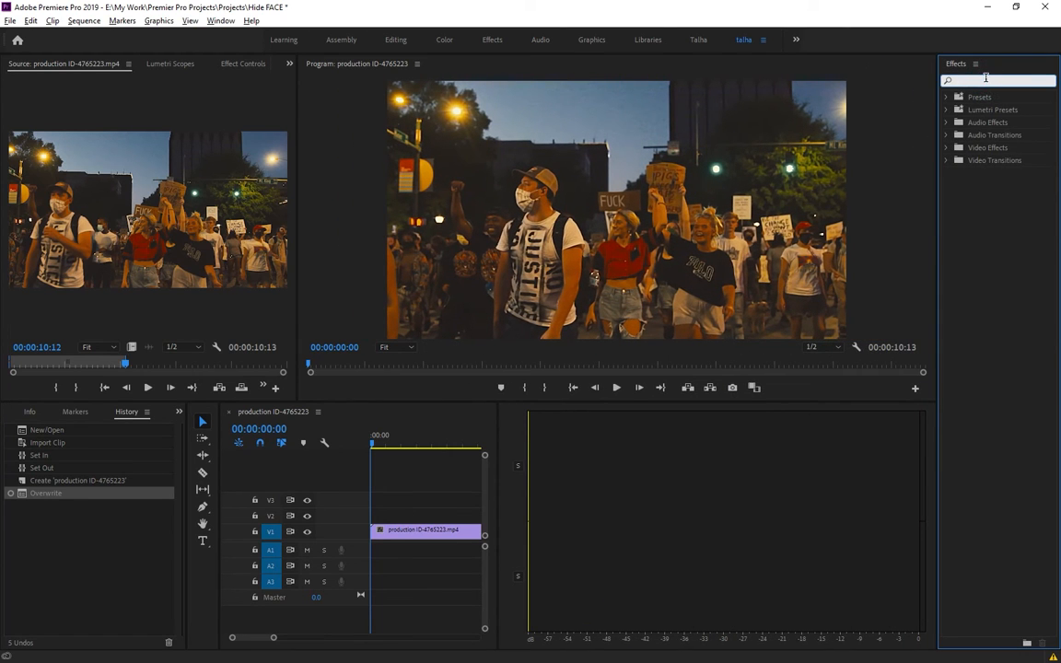
pyautogui.write('B')
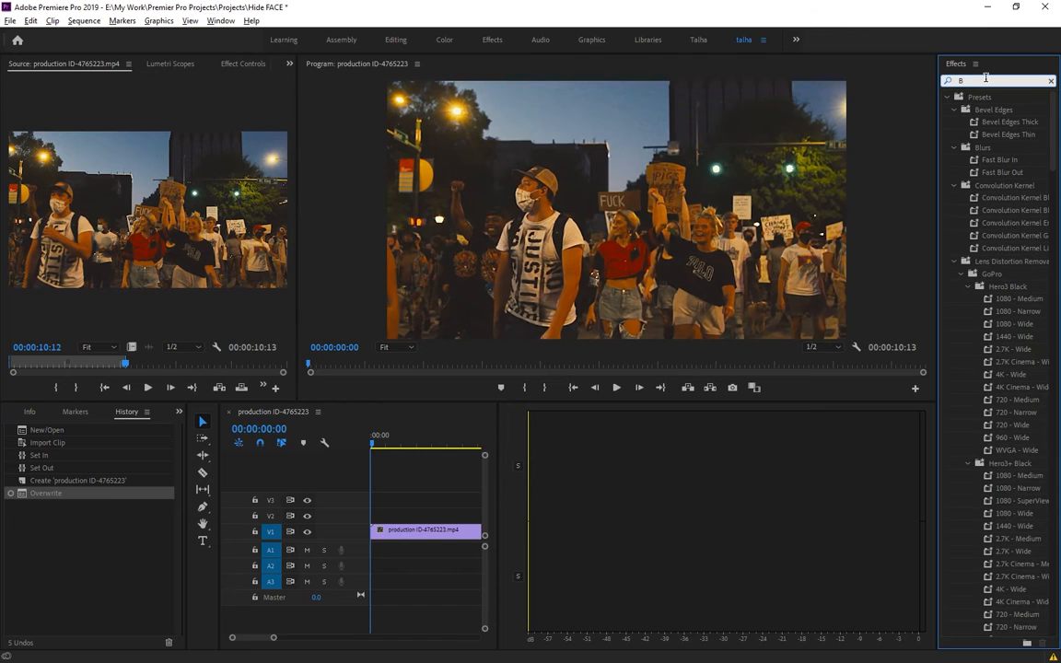
pyautogui.write('lur')
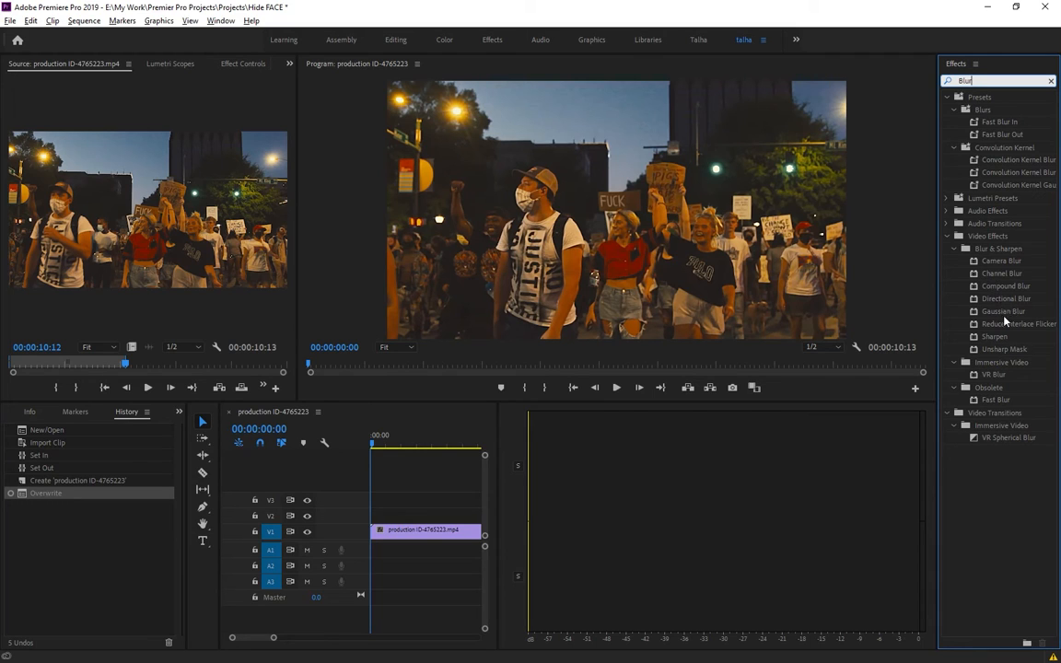
pyautogui.moveTo(998, 318); pyautogui.dragTo(816, 391)
pyautogui.moveTo(679, 462); pyautogui.dragTo(425, 532)
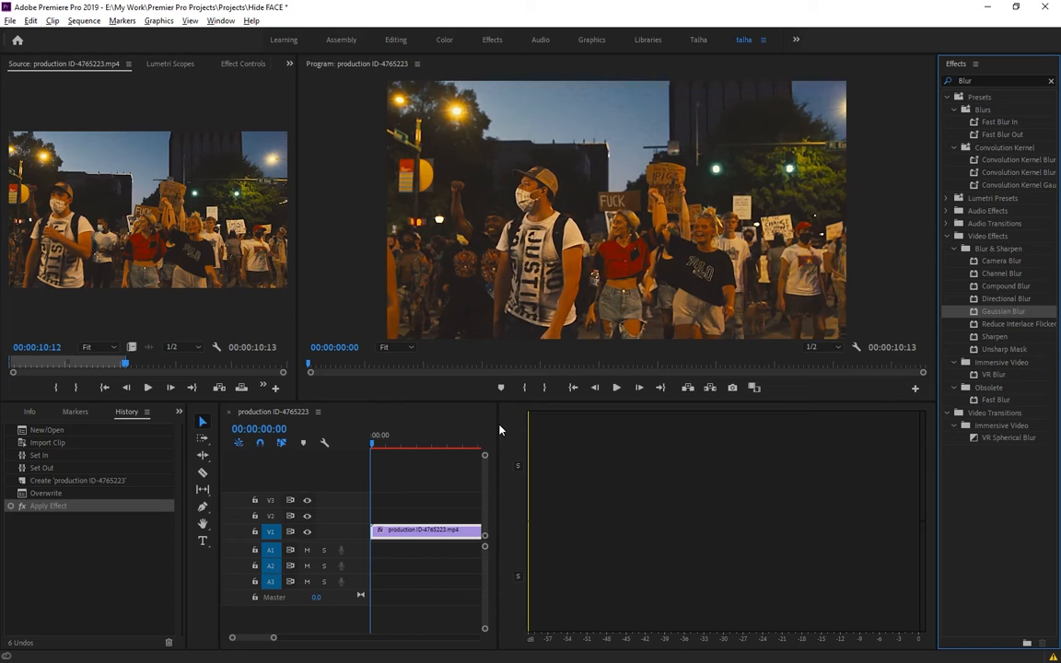
pyautogui.moveTo(498, 428); pyautogui.dragTo(893, 443)
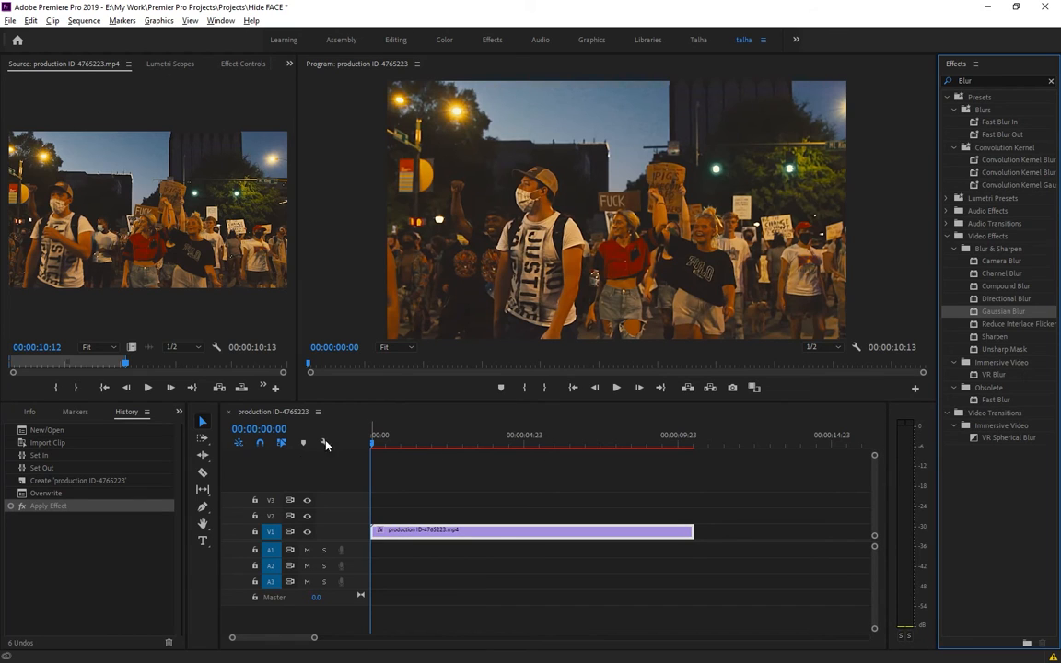
# - Close the History, Markers and Info panels in the project panel group
pyautogui.click(29, 412)
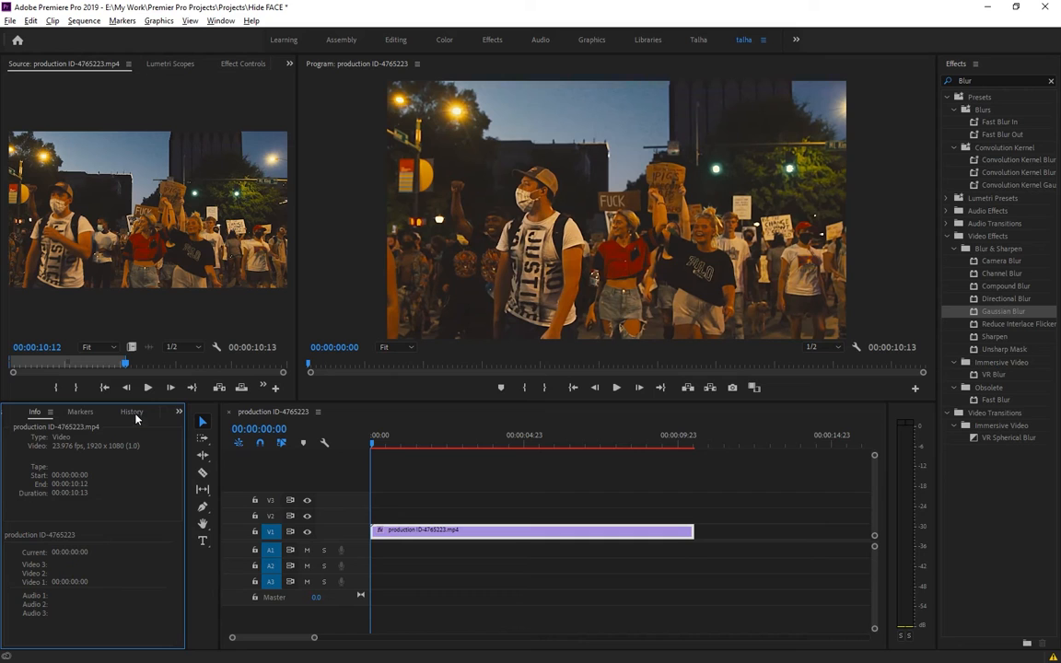
pyautogui.click(178, 412)
pyautogui.click(130, 411)
pyautogui.click(150, 411)
pyautogui.click(168, 415)
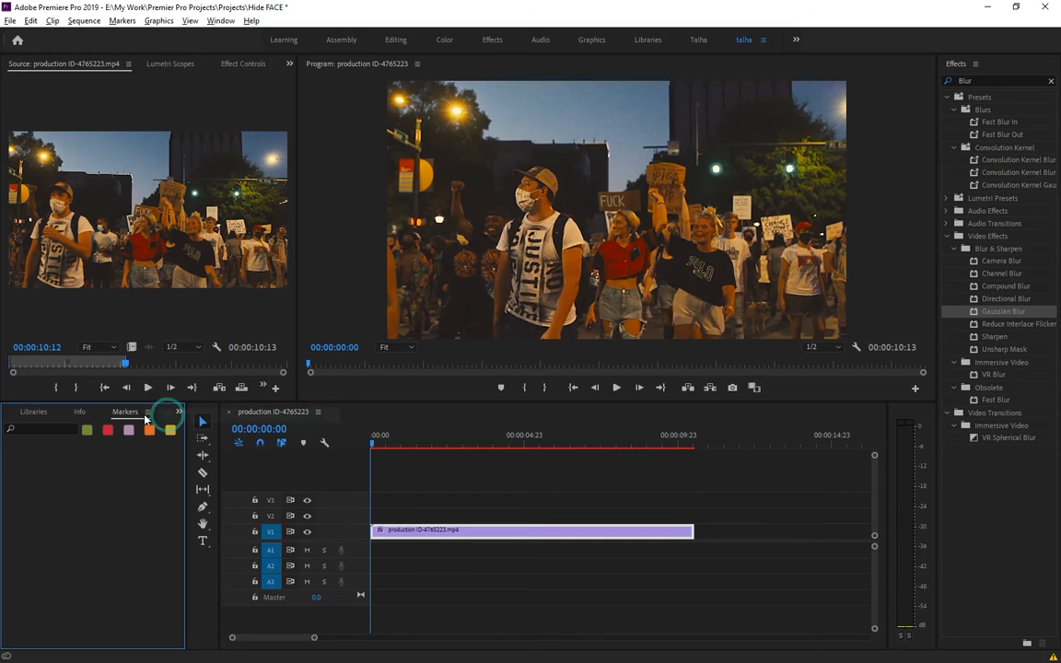
pyautogui.click(147, 411)
pyautogui.click(170, 416)
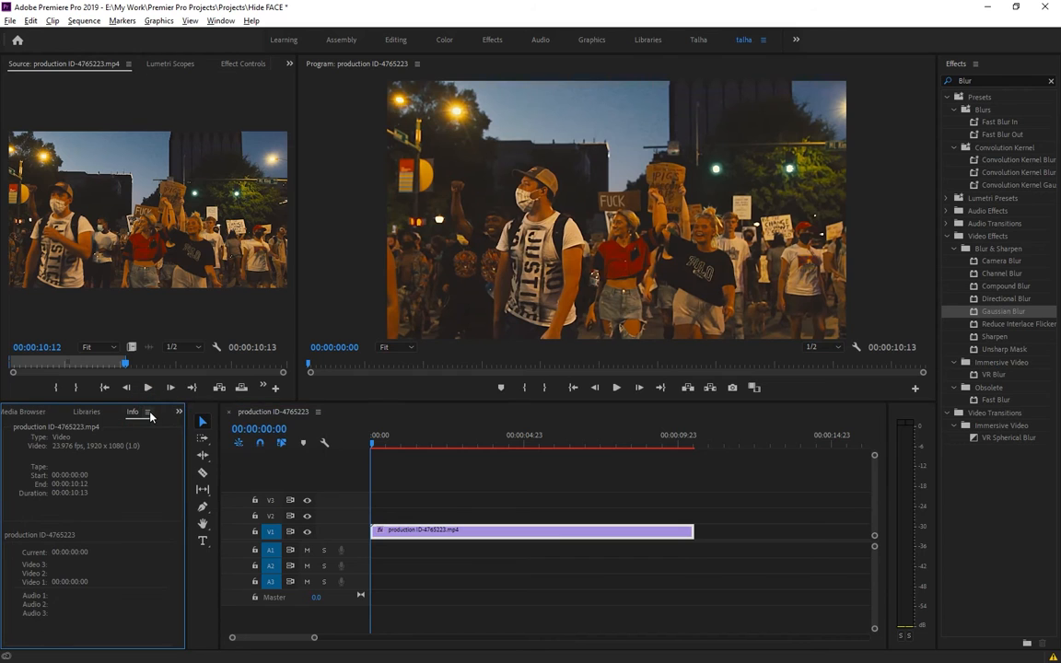
pyautogui.click(147, 412)
pyautogui.click(170, 415)
# - Close the Libraries and Media Browser panels and show the Hide FACE project's media bin
pyautogui.click(147, 412)
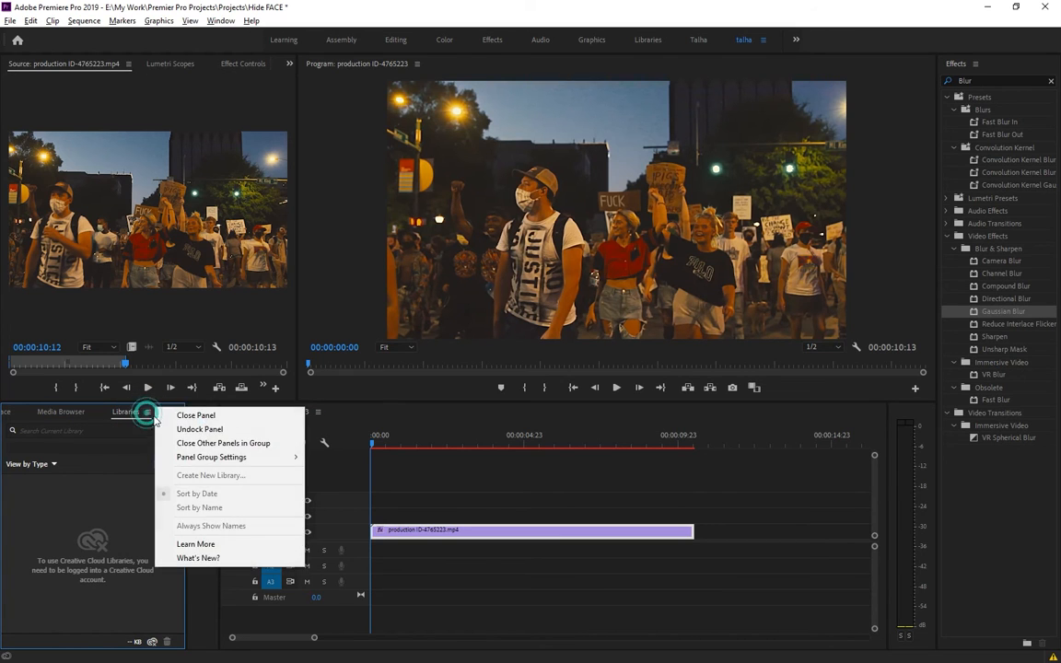
pyautogui.click(170, 415)
pyautogui.click(147, 412)
pyautogui.click(170, 416)
pyautogui.click(147, 411)
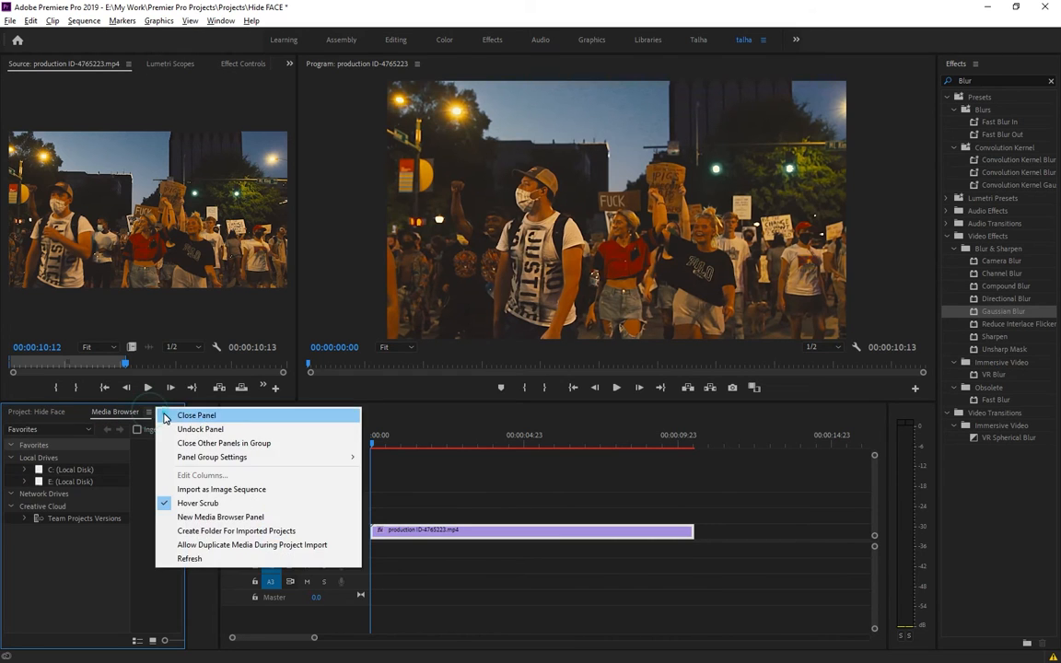
pyautogui.click(167, 416)
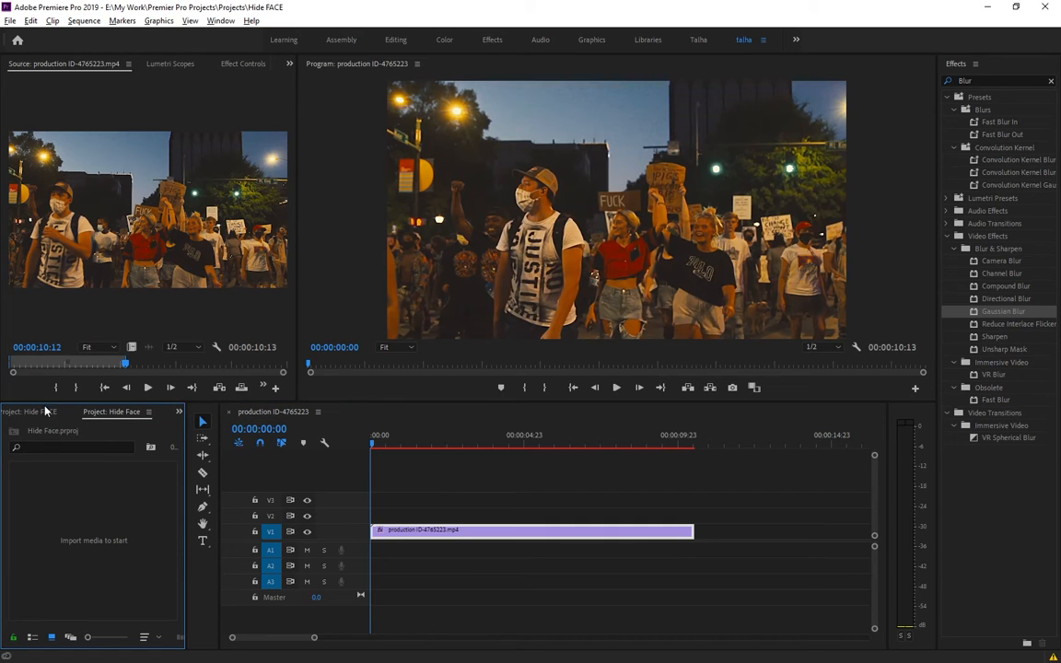
pyautogui.click(45, 411)
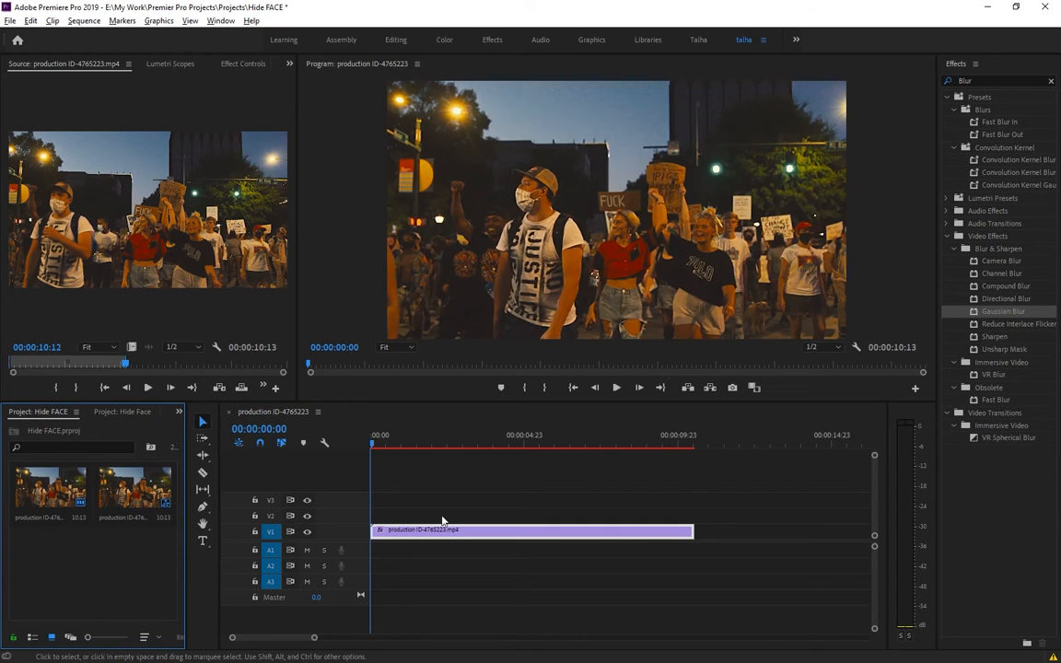
# - Set the Blurriness of the clip's Gaussian Blur effect to 108
pyautogui.click(244, 66)
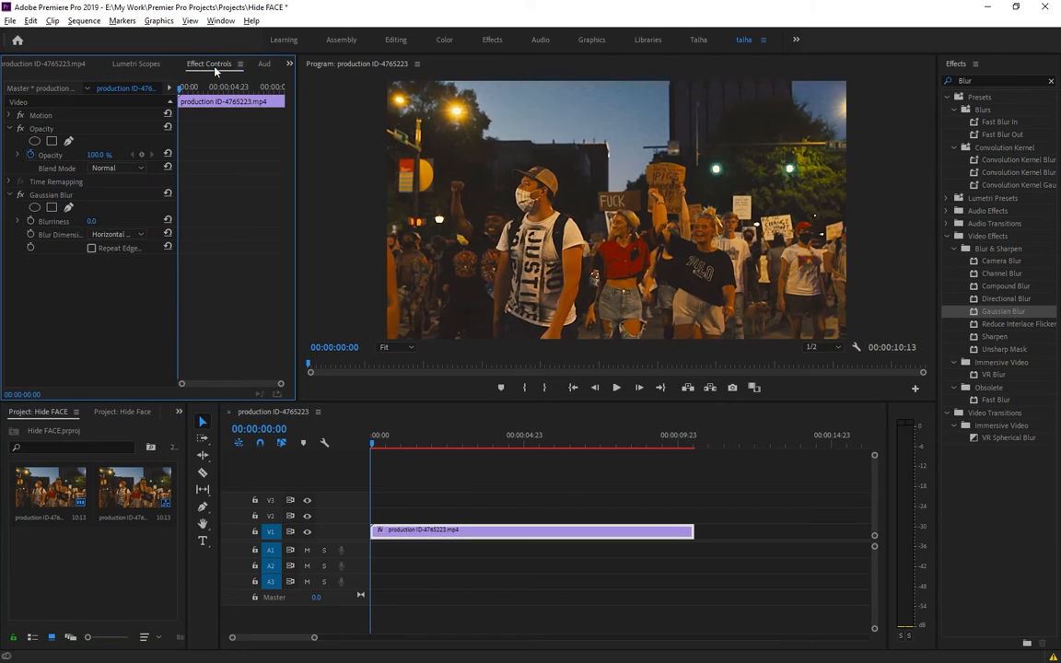
pyautogui.click(59, 195)
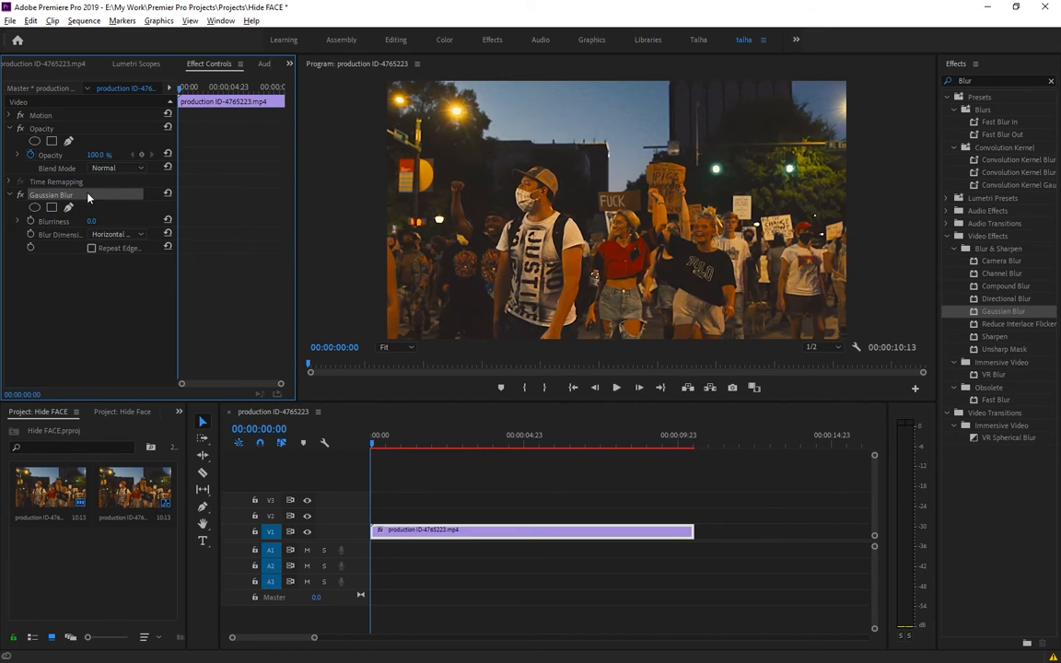
pyautogui.moveTo(87, 220); pyautogui.dragTo(226, 220)
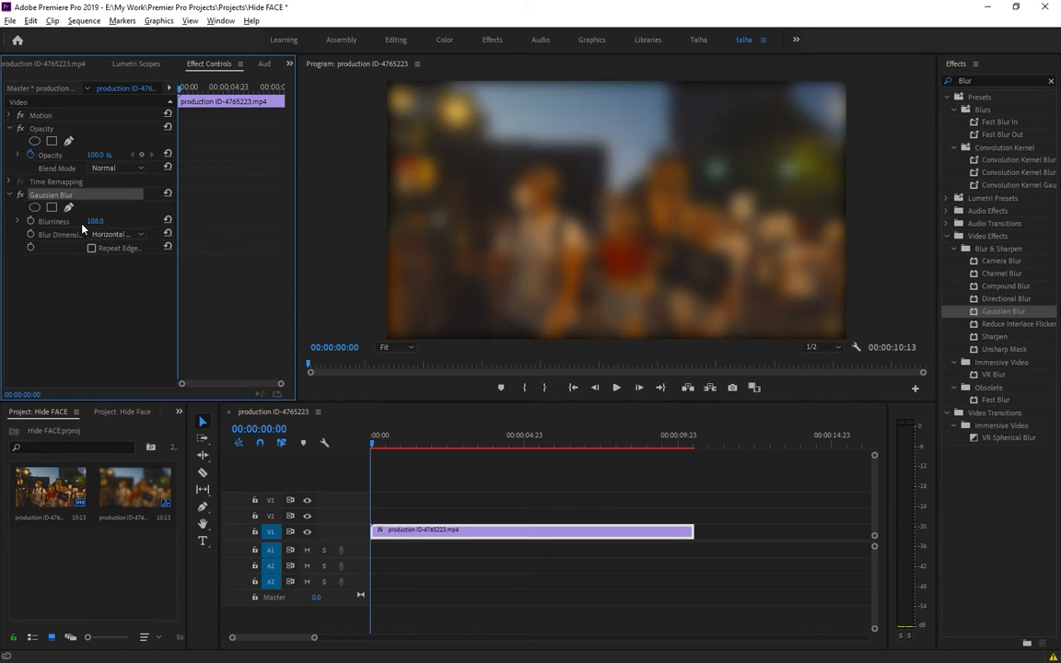
# - Add an ellipse mask to the Gaussian Blur effect and enlarge the Program monitor for editing it
pyautogui.click(36, 208)
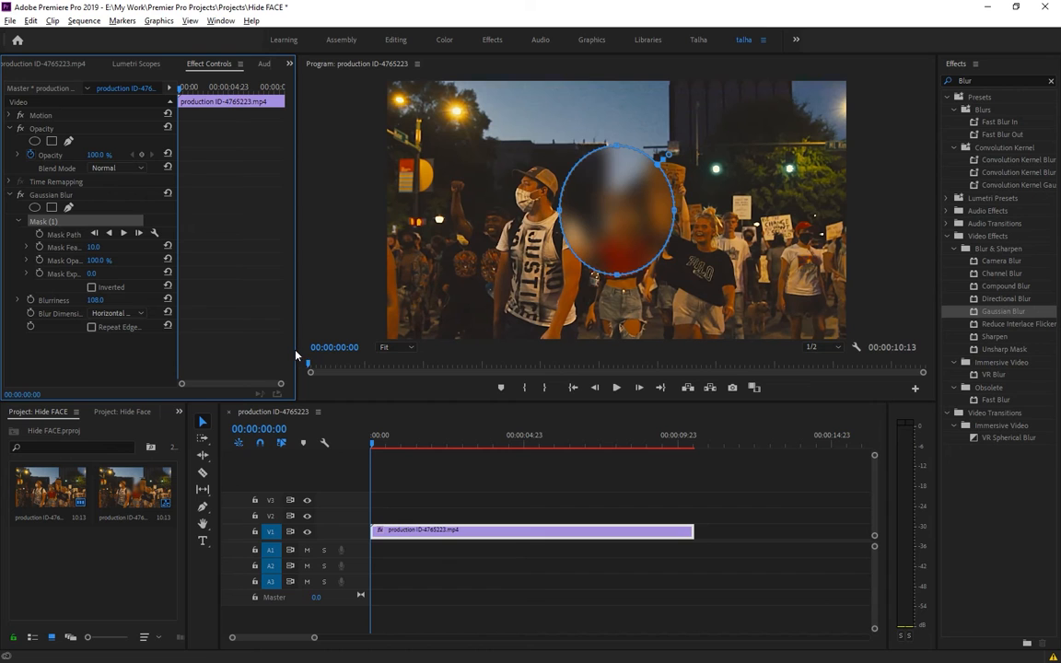
pyautogui.moveTo(297, 347); pyautogui.dragTo(195, 347)
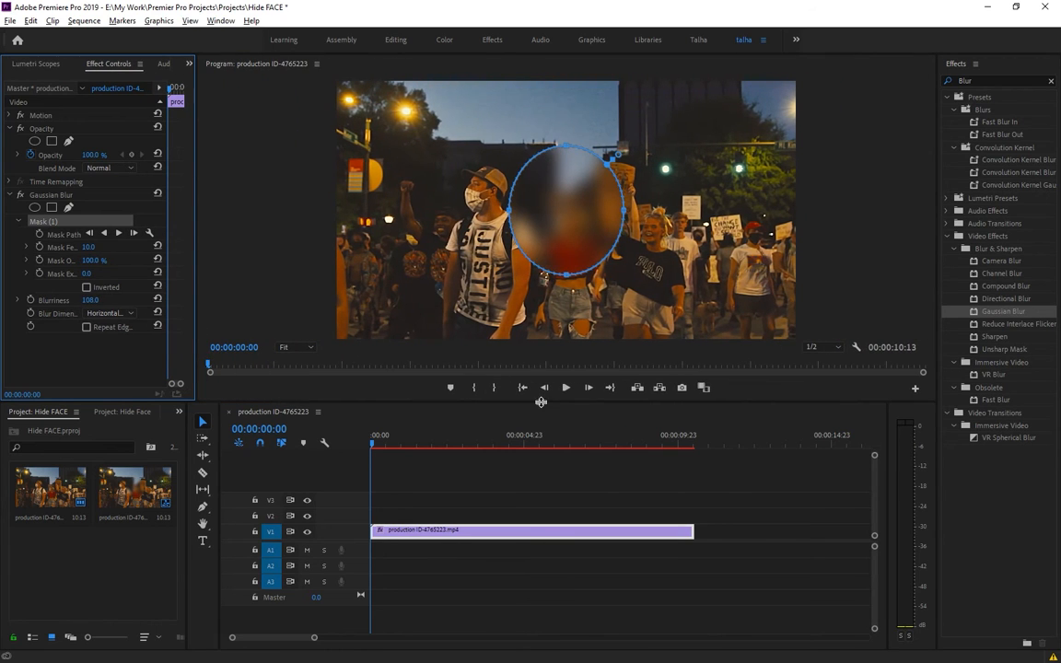
pyautogui.moveTo(539, 403); pyautogui.dragTo(550, 551)
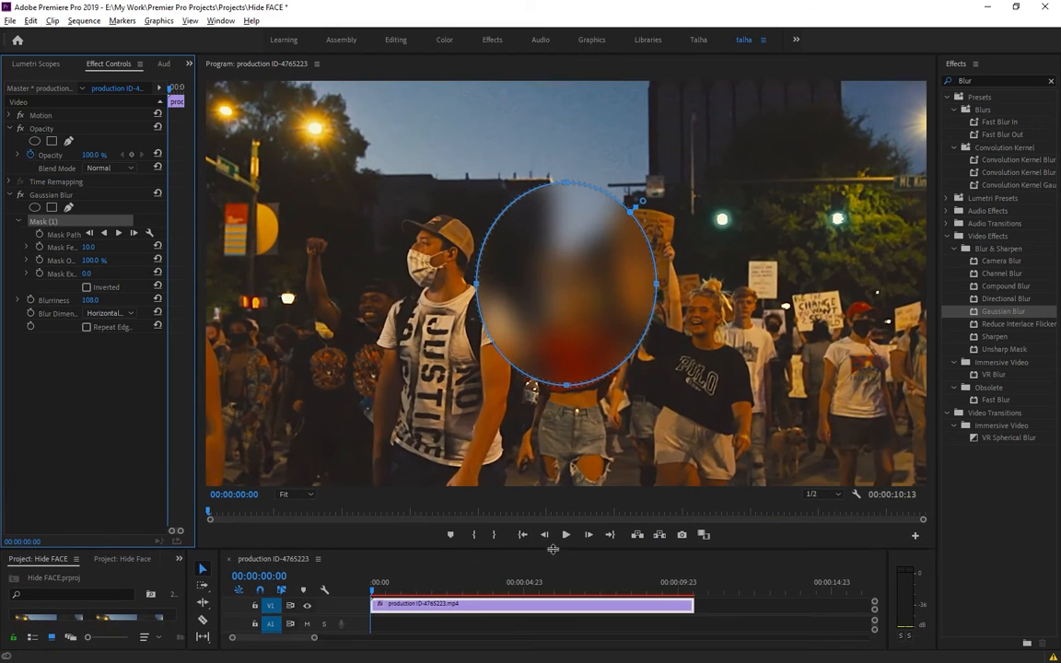
# - Shrink the elliptical blur mask and fit it over the face of the woman in the black POLO shirt
pyautogui.click(565, 385)
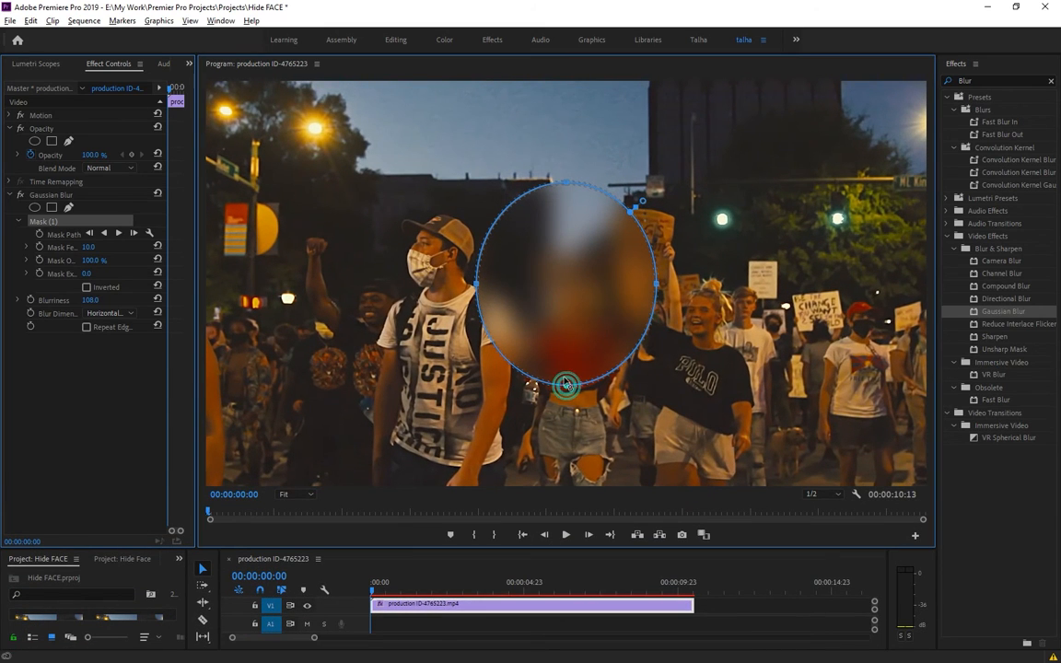
pyautogui.moveTo(566, 385); pyautogui.dragTo(573, 283)
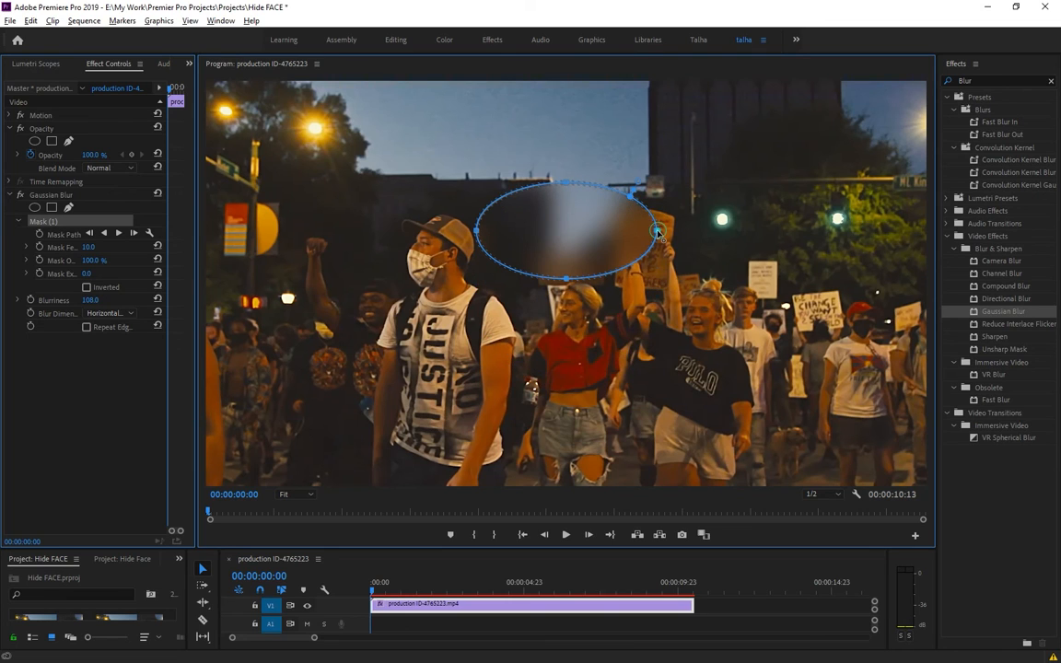
pyautogui.moveTo(658, 231); pyautogui.dragTo(537, 233)
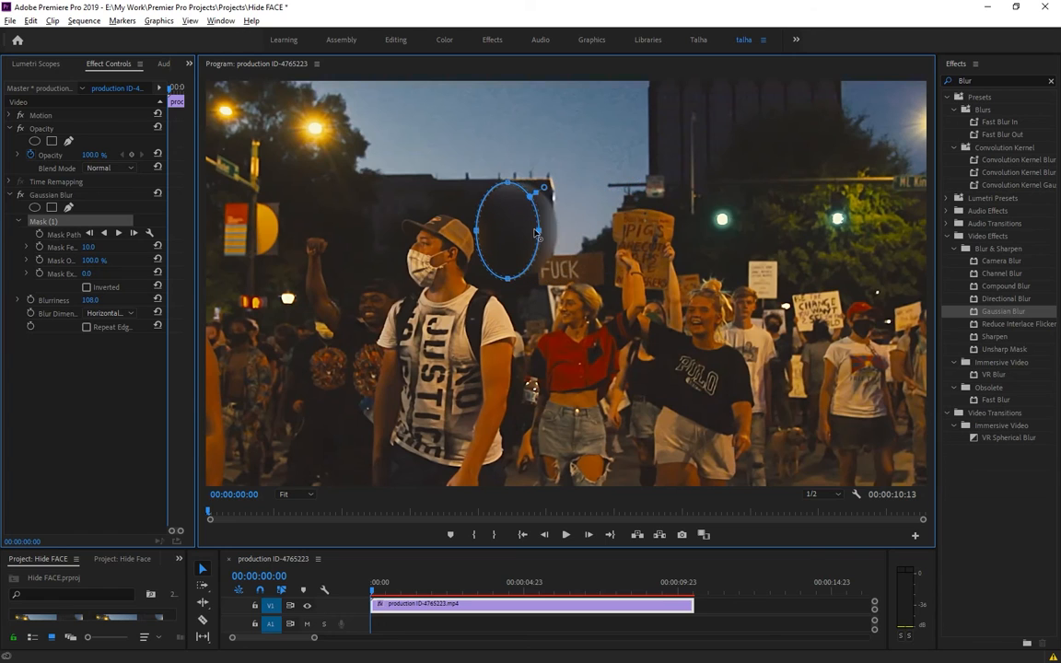
pyautogui.moveTo(505, 181); pyautogui.dragTo(700, 312)
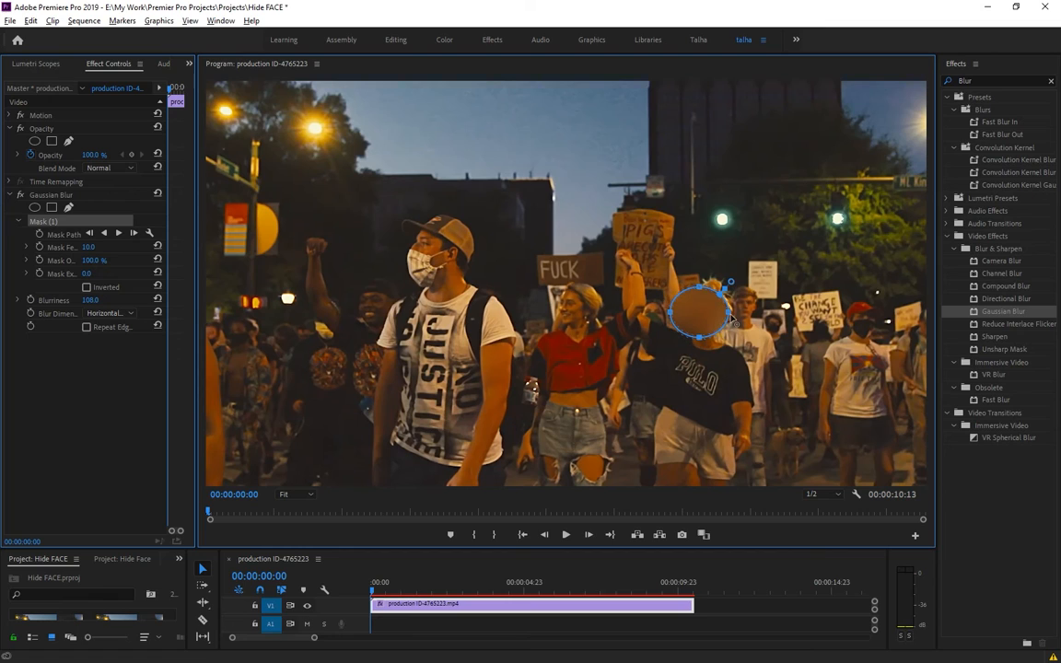
pyautogui.moveTo(729, 316); pyautogui.dragTo(702, 316)
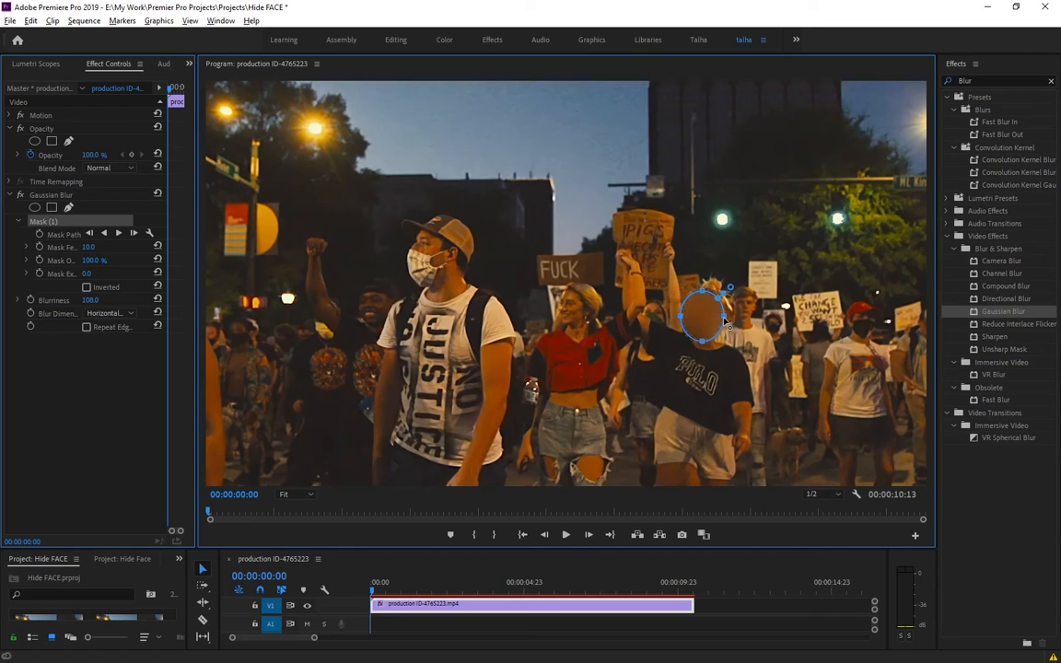
pyautogui.moveTo(725, 318); pyautogui.dragTo(727, 319)
# - Track the Gaussian Blur mask forward to the end of the clip and resize the panels to check the result
pyautogui.moveTo(200, 547); pyautogui.dragTo(308, 384)
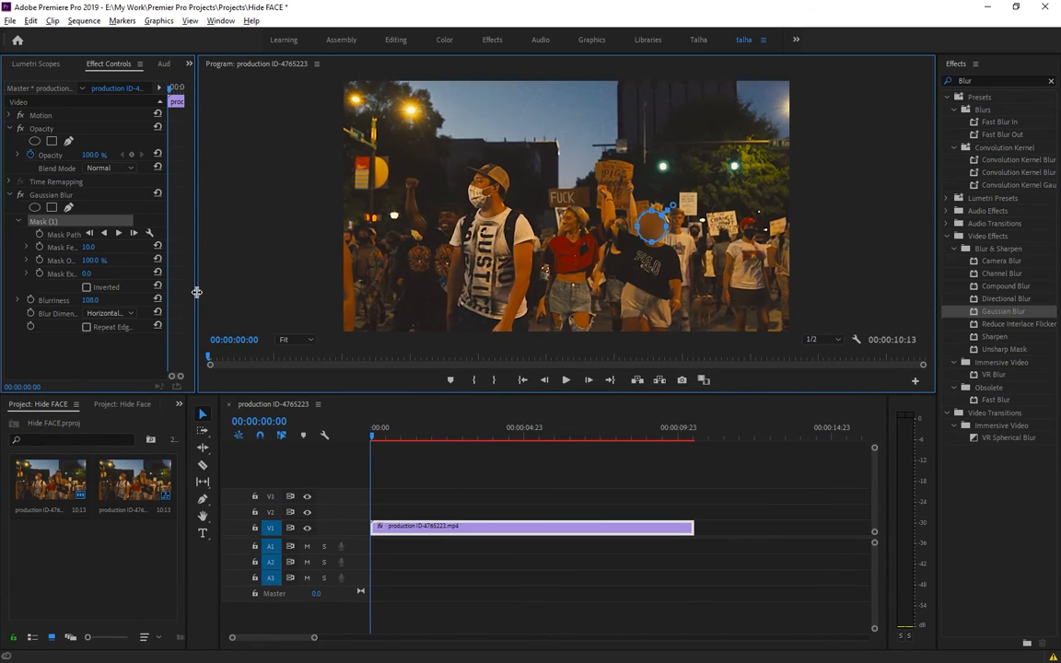
pyautogui.moveTo(196, 293); pyautogui.dragTo(234, 291)
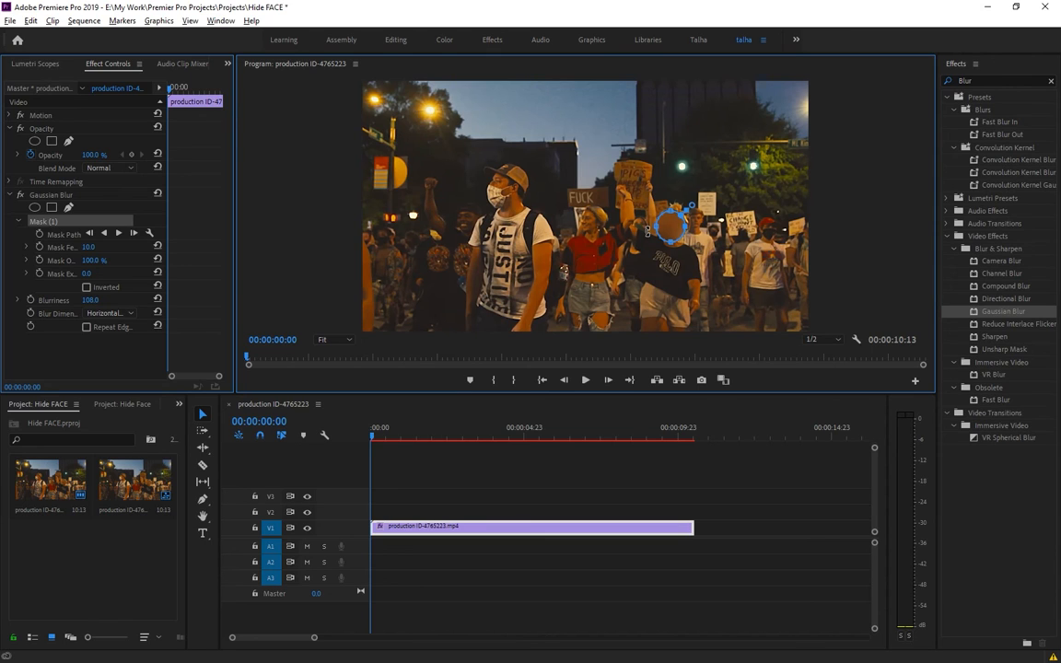
pyautogui.click(119, 233)
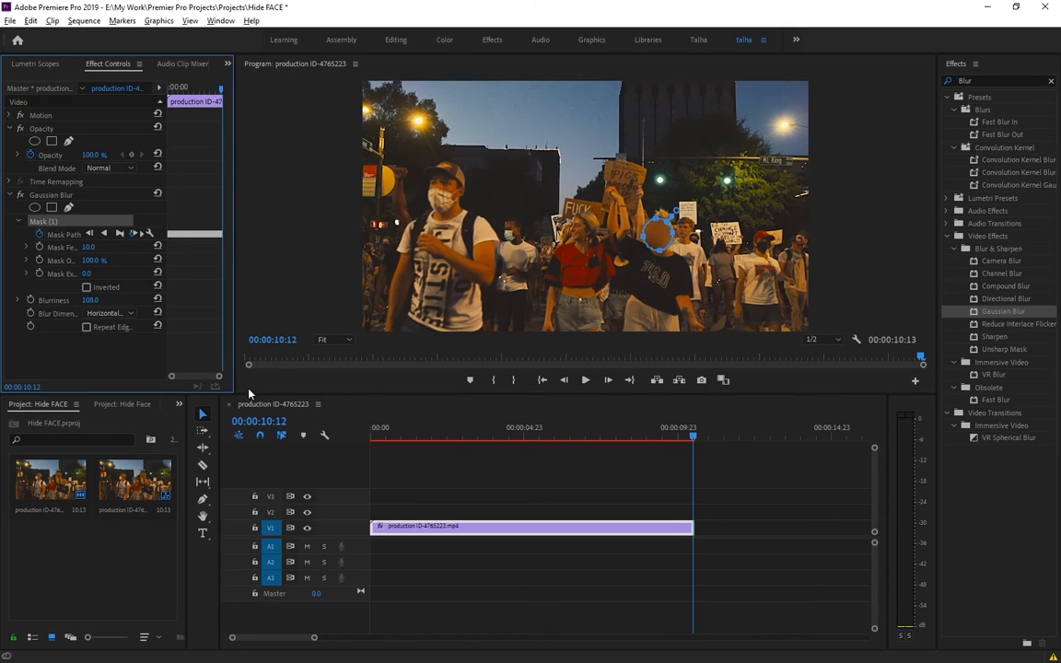
pyautogui.moveTo(238, 395); pyautogui.dragTo(237, 540)
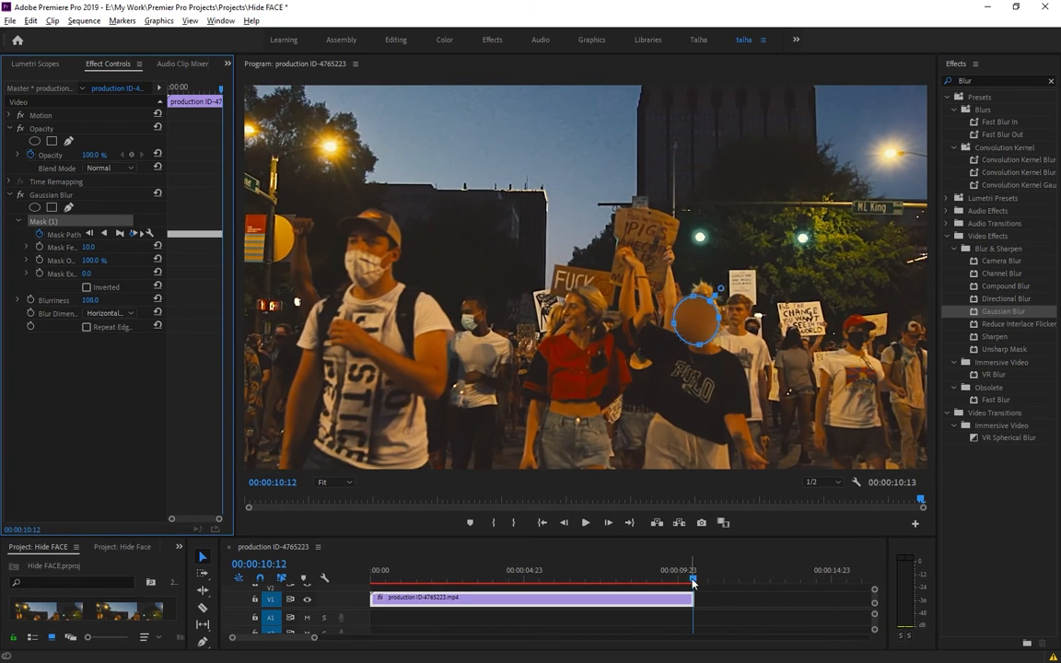
# - Play the sequence from the start to check that the blur follows the face, and return to the beginning
pyautogui.moveTo(691, 571); pyautogui.dragTo(680, 572)
pyautogui.moveTo(626, 594); pyautogui.dragTo(309, 584)
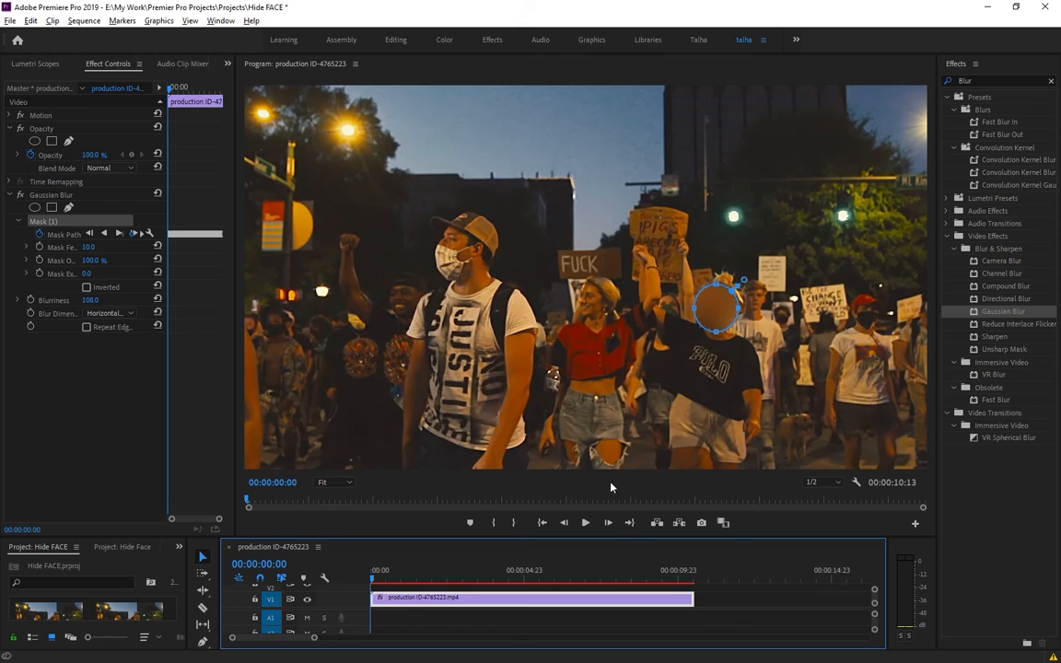
pyautogui.click(589, 525)
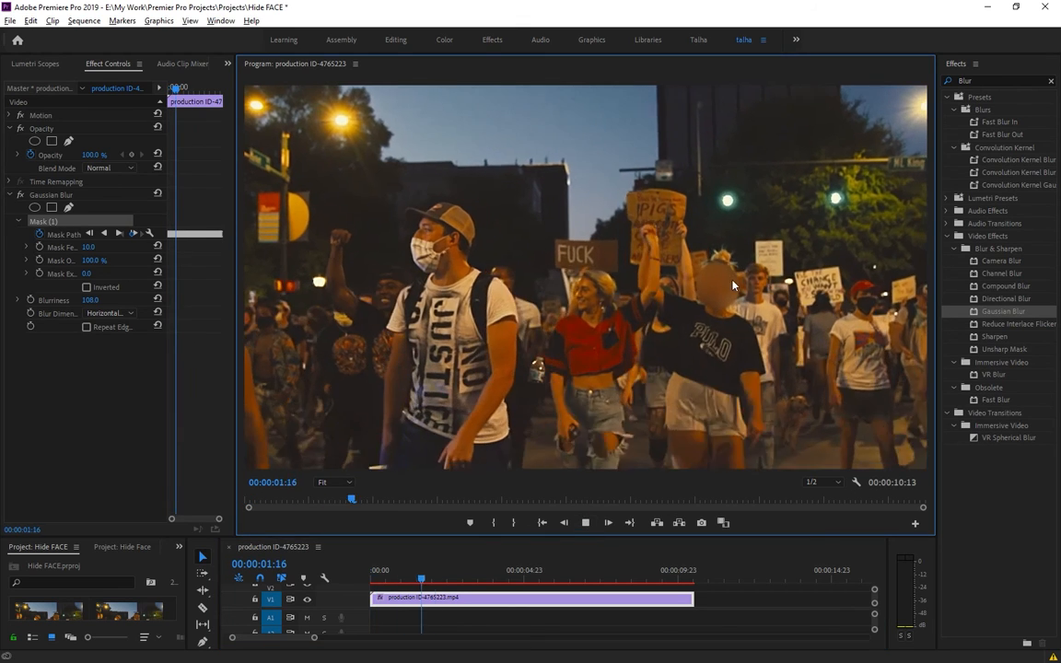
pyautogui.moveTo(521, 576); pyautogui.dragTo(370, 576)
# - Open the media export settings for the sequence and choose the H.264 format
pyautogui.click(10, 20)
pyautogui.moveTo(190, 386)
pyautogui.click(236, 386)
pyautogui.click(654, 136)
pyautogui.click(631, 302)
# - Create a folder named New folder on drive E: and save the output file production ID-4765223.mp4 there
pyautogui.click(653, 201)
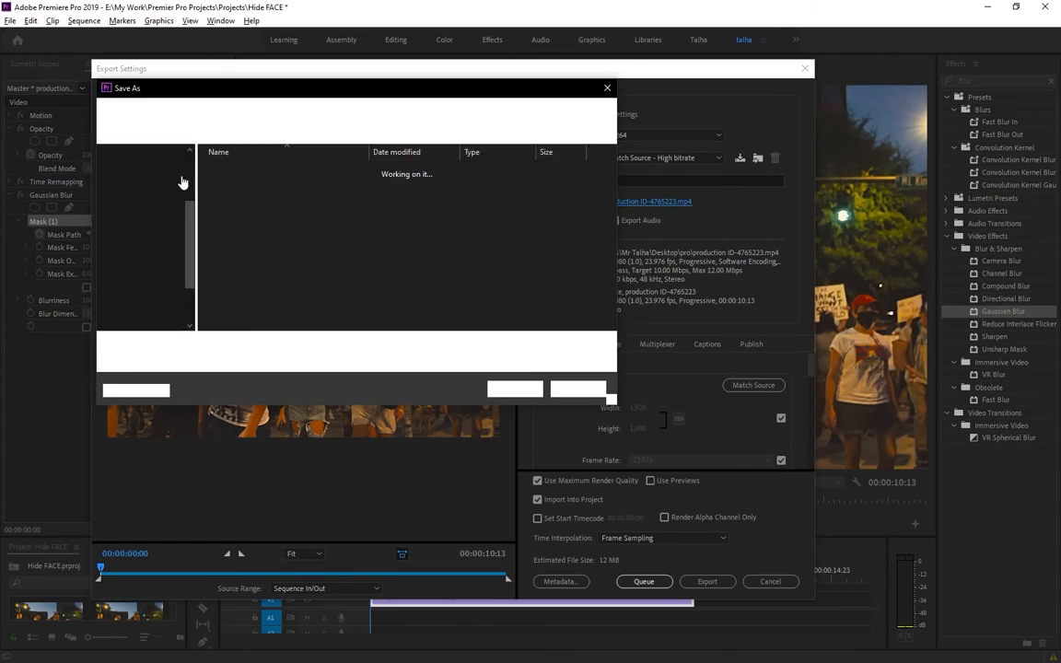
pyautogui.scroll(-2, 158, 210)
pyautogui.click(153, 317)
pyautogui.hotkey('ctrl', 'shift', 'n')
pyautogui.press('Return')
pyautogui.press('Return')
pyautogui.click(507, 389)
# - Look through the video, audio, multiplexer and caption export settings, and exclude audio from the export
pyautogui.scroll(-3, 592, 402)
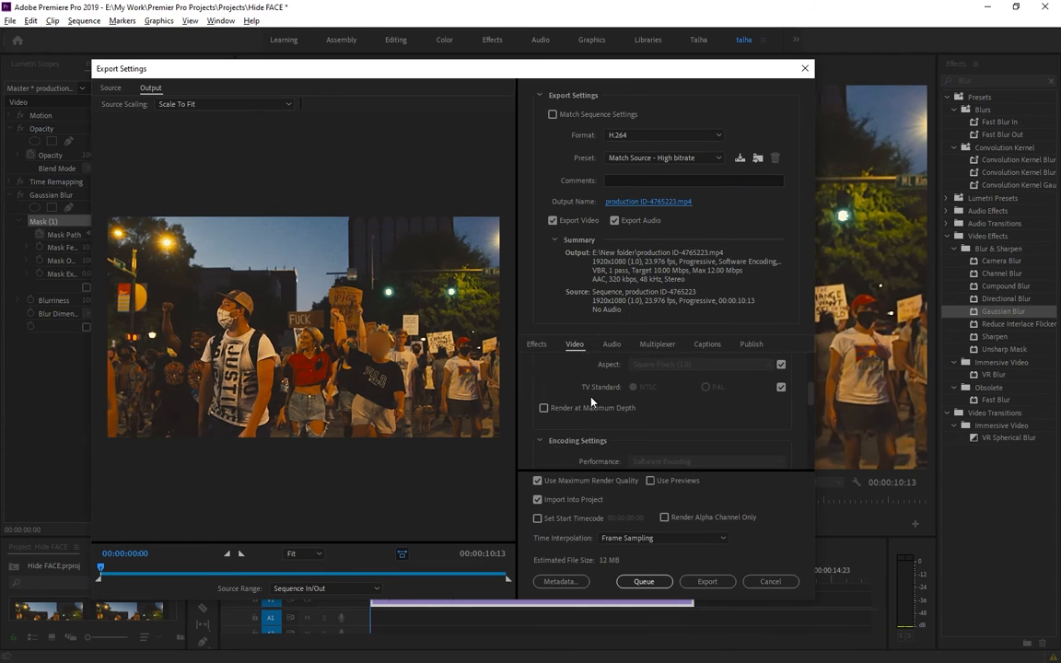
pyautogui.click(612, 345)
pyautogui.scroll(-2, 625, 379)
pyautogui.click(661, 345)
pyautogui.click(707, 345)
pyautogui.click(616, 222)
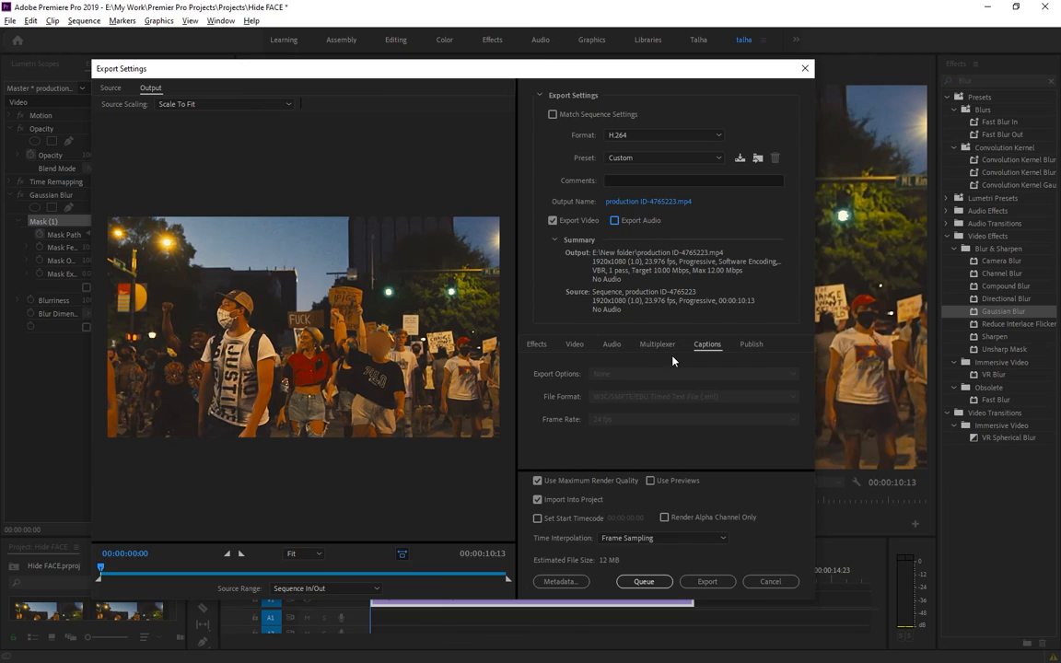
# - Go through the video encoding settings and export the sequence
pyautogui.click(576, 345)
pyautogui.scroll(-5, 651, 398)
pyautogui.click(672, 391)
pyautogui.click(665, 428)
pyautogui.moveTo(655, 415); pyautogui.dragTo(655, 415)
pyautogui.click(706, 581)
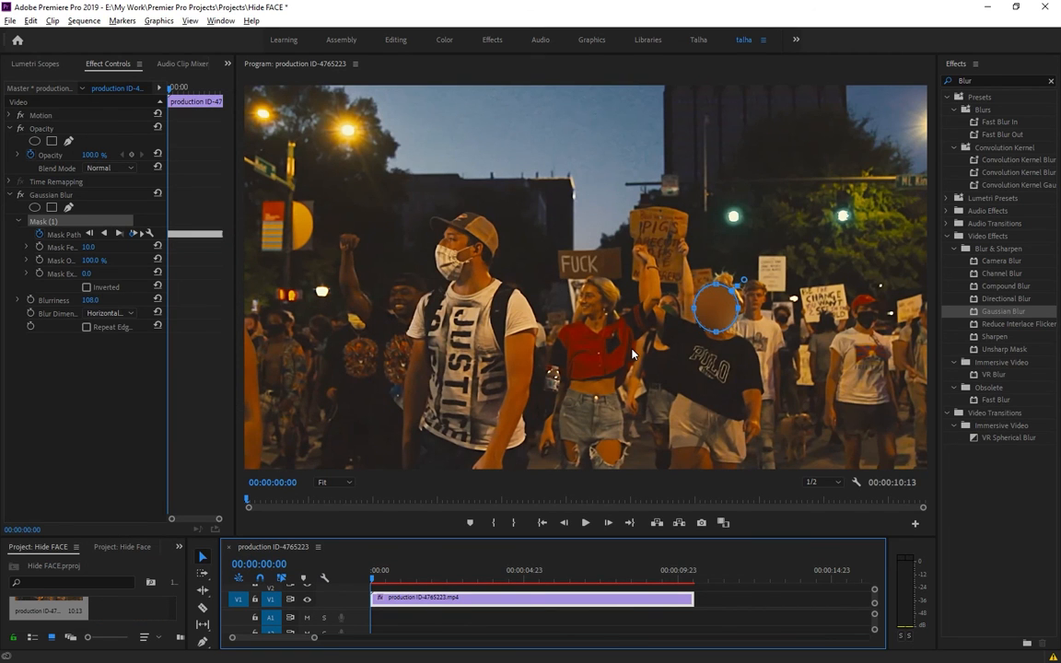
# - Switch to File Explorer and open New folder on Local Disk (E:) in a maximized window
pyautogui.click(988, 6)
pyautogui.click(387, 654)
pyautogui.click(687, 171)
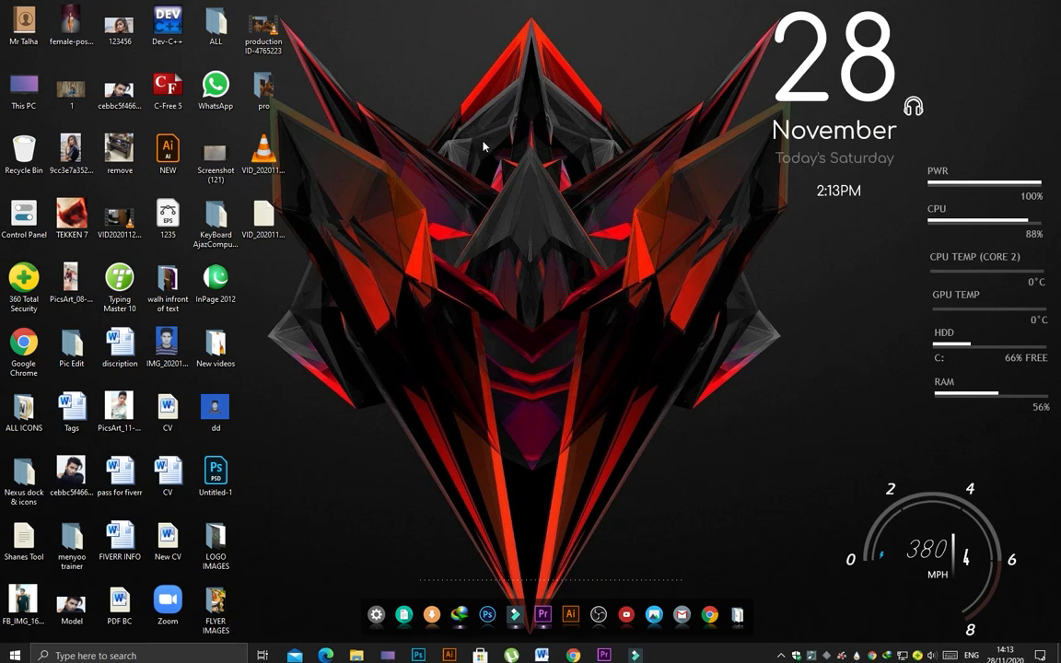
pyautogui.click(387, 652)
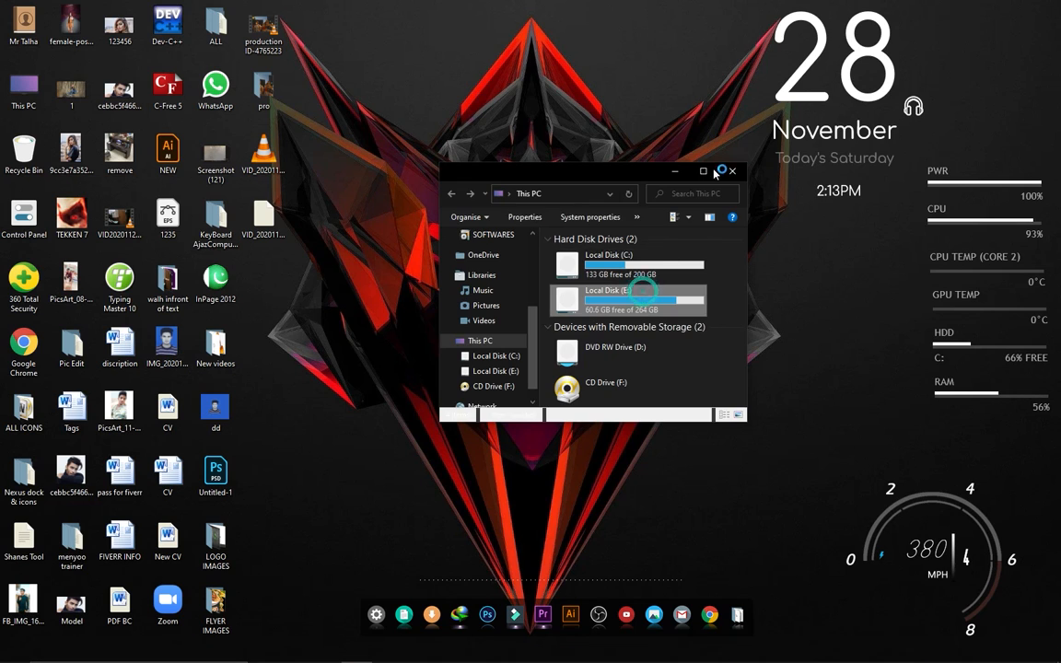
pyautogui.click(714, 170)
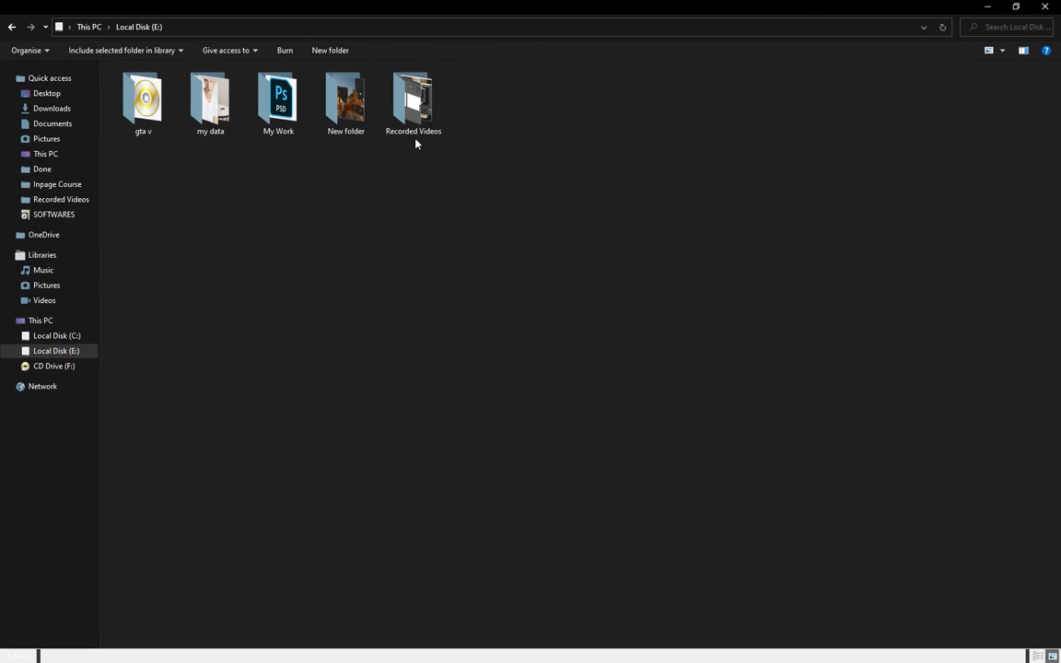
pyautogui.doubleClick(358, 133)
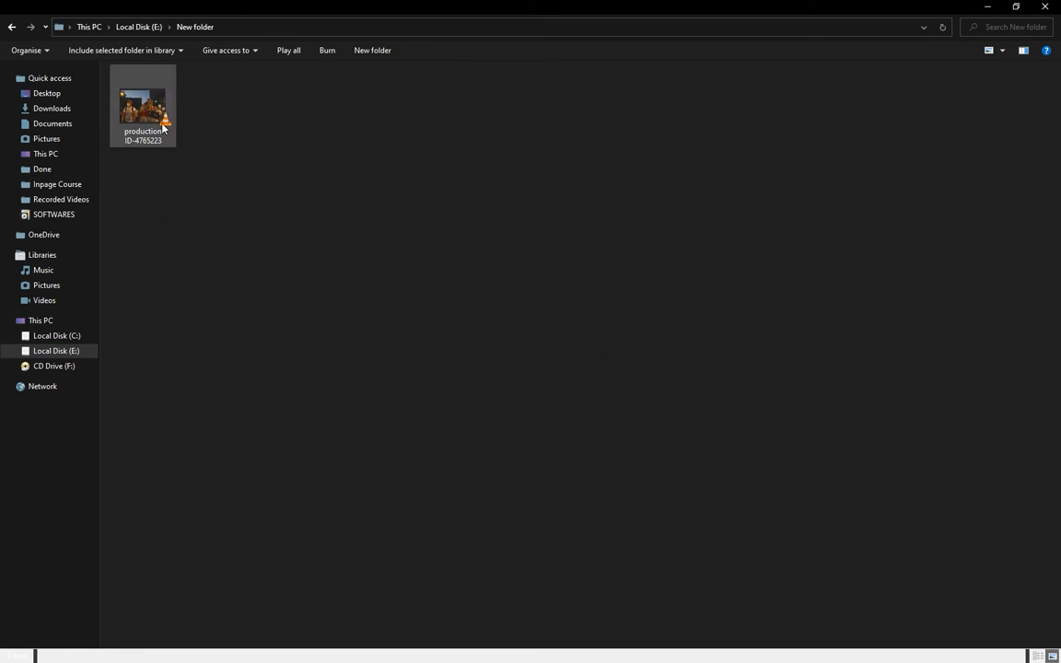
# - Play the exported production ID-4765223 video full screen in VLC, and close the player and the folder window
pyautogui.click(161, 127)
pyautogui.doubleClick(160, 126)
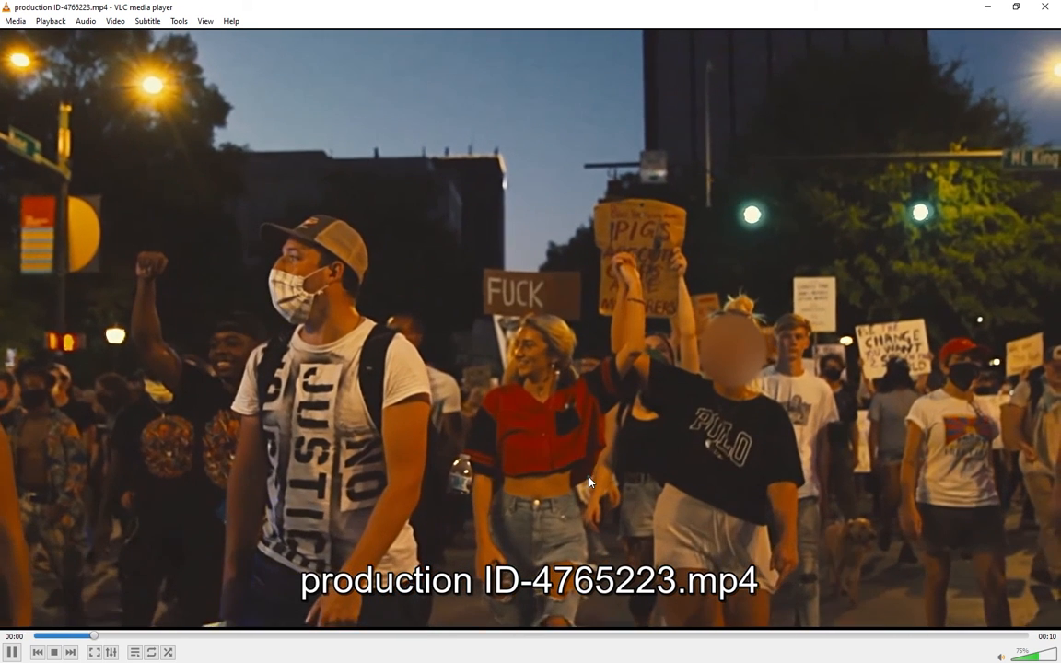
pyautogui.doubleClick(589, 477)
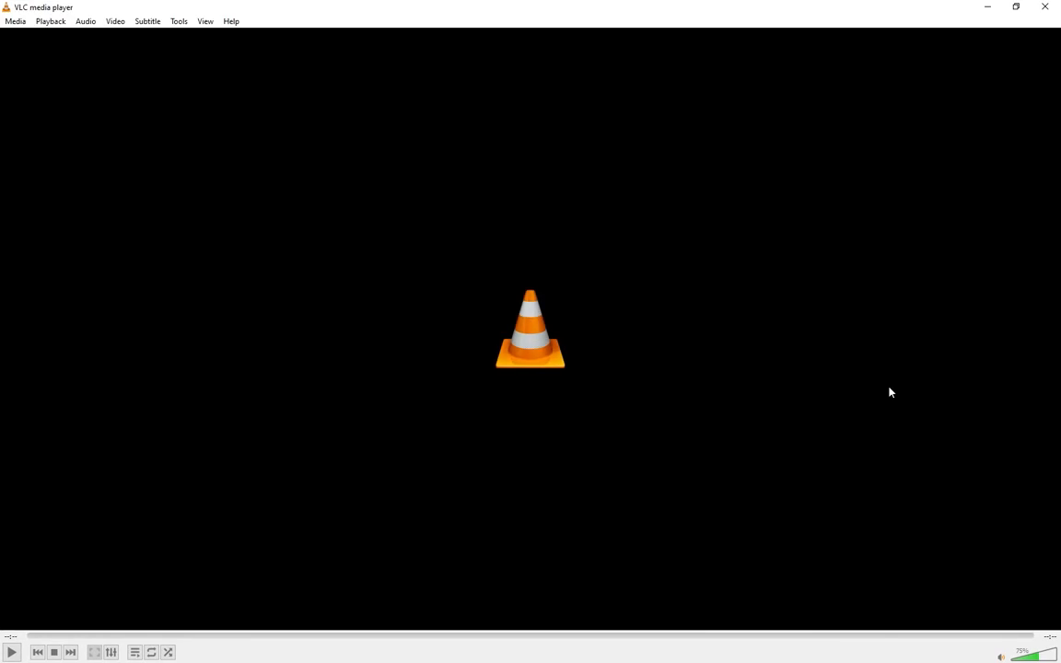
pyautogui.click(1044, 7)
pyautogui.click(1044, 7)
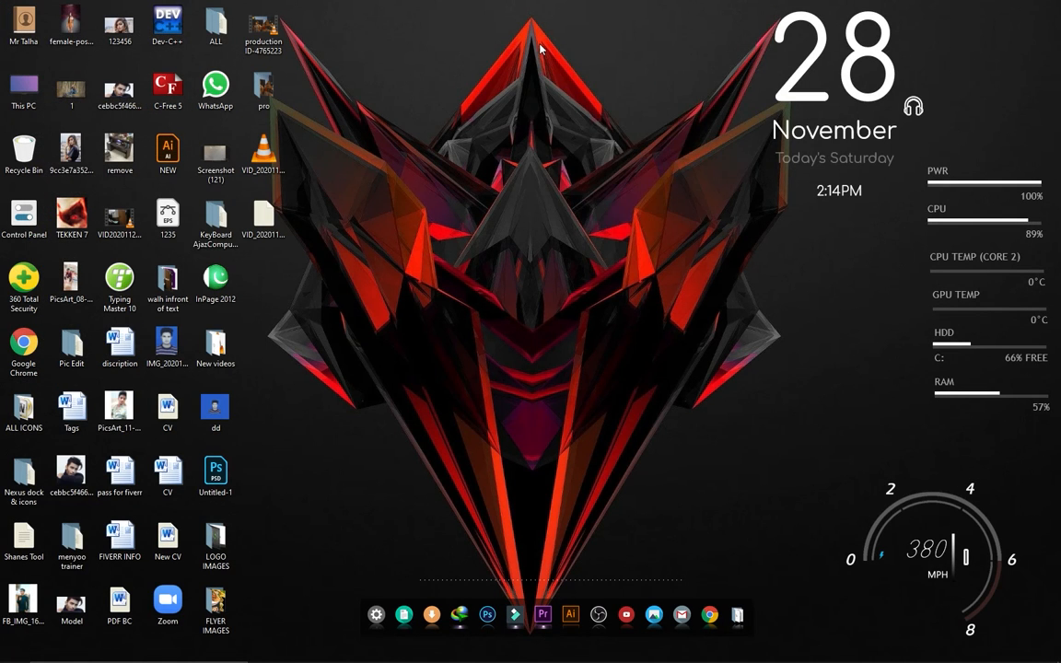
pyautogui.rightClick(541, 49)
pyautogui.click(556, 113)
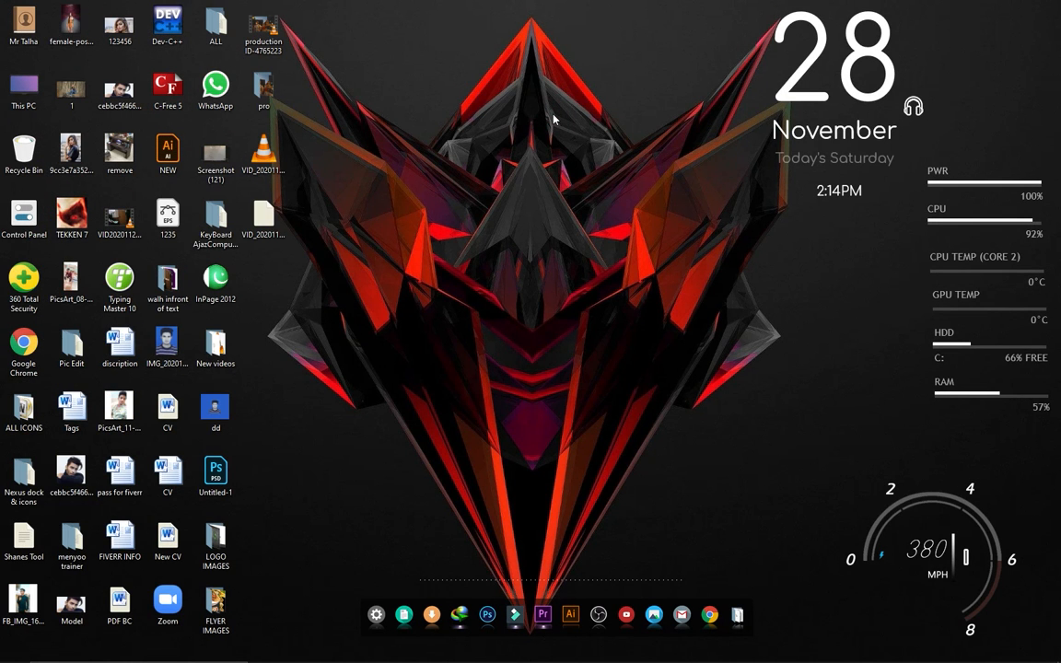